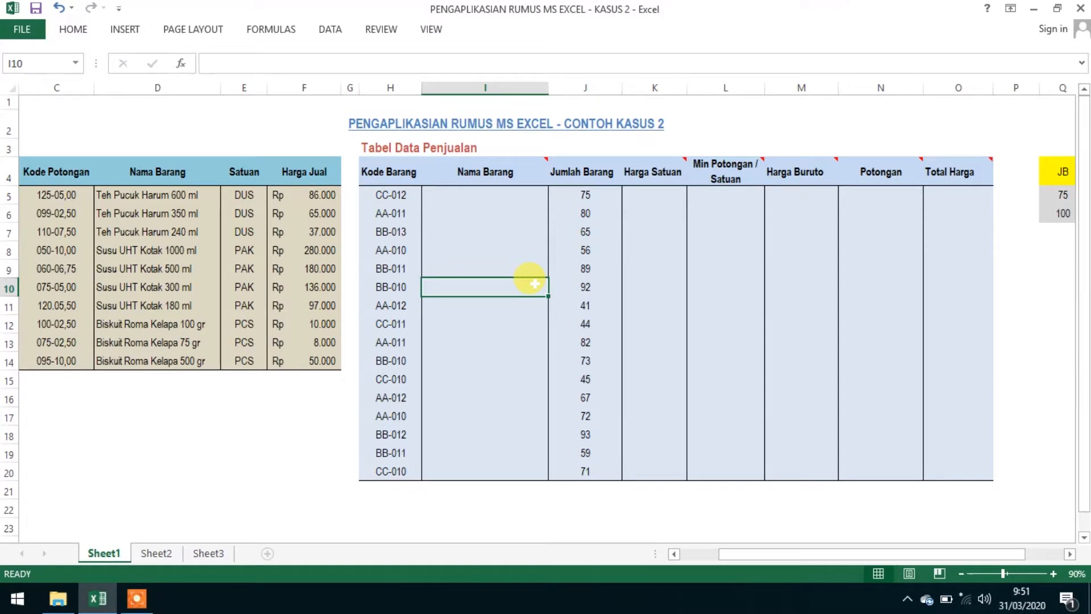
Look up the item names with =VLOOKUP(H5;tb;3) in I5 and fill the formula down the Nama Barang column to row 20
scroll(452, 358, left, 1)
click(369, 432)
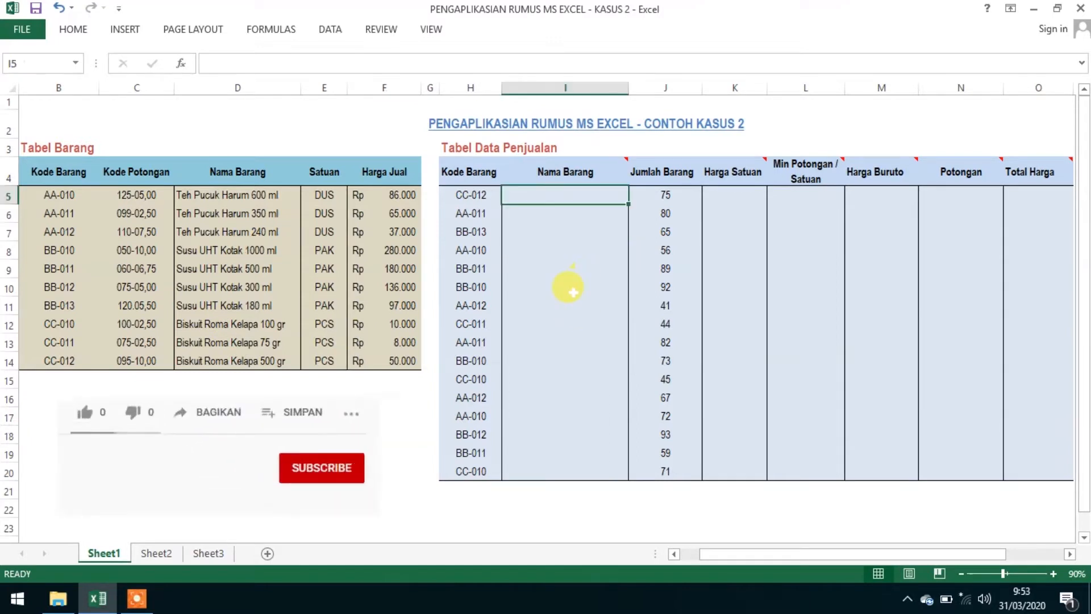
mouse_move(599, 171)
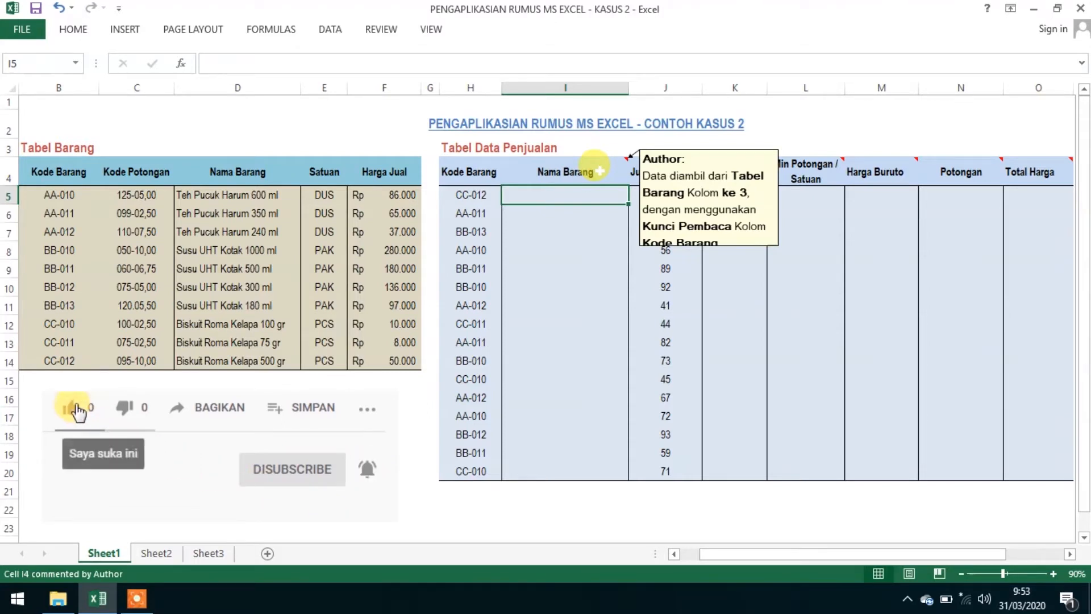
click(598, 172)
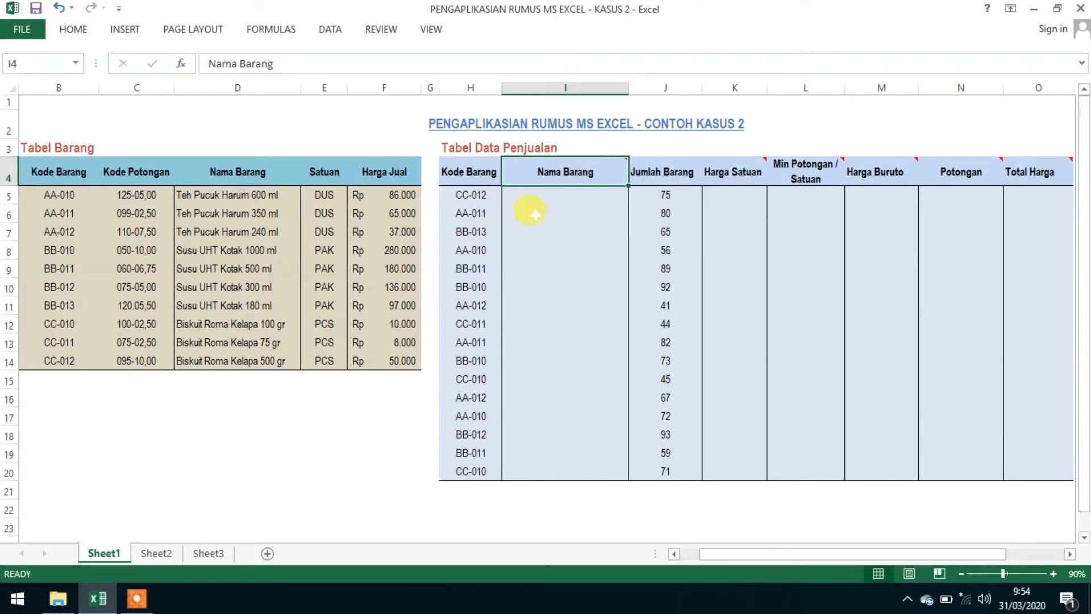
click(547, 196)
text(=VLOOKUP()
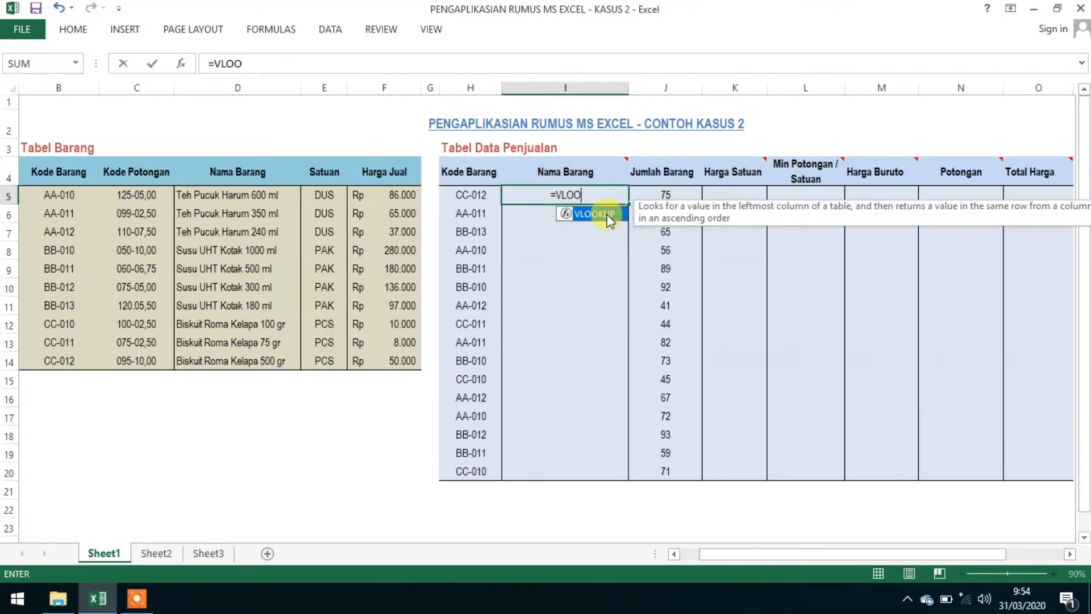
click(447, 195)
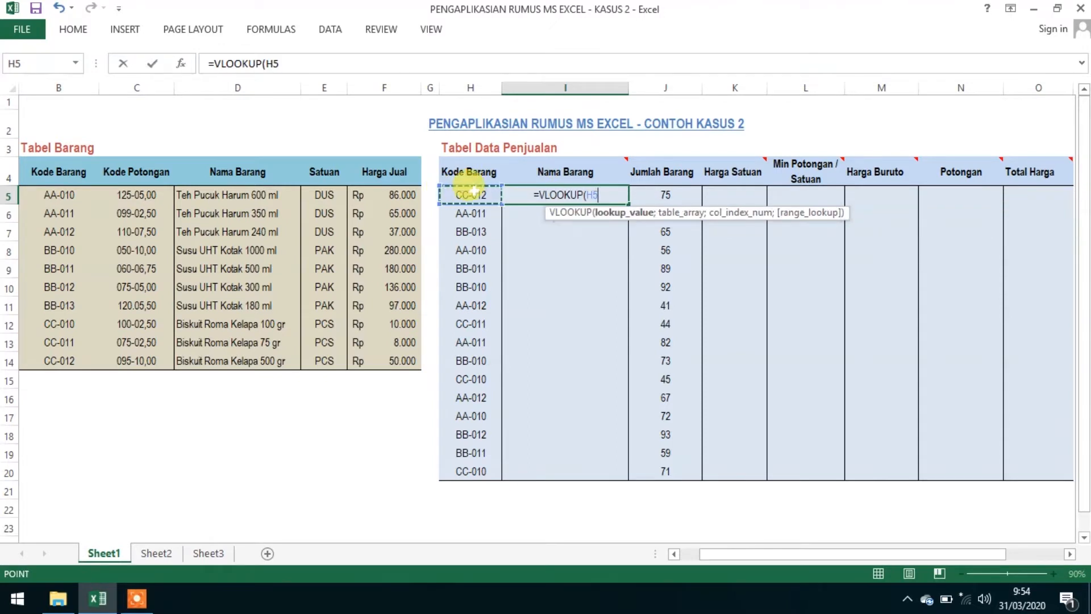
text(;)
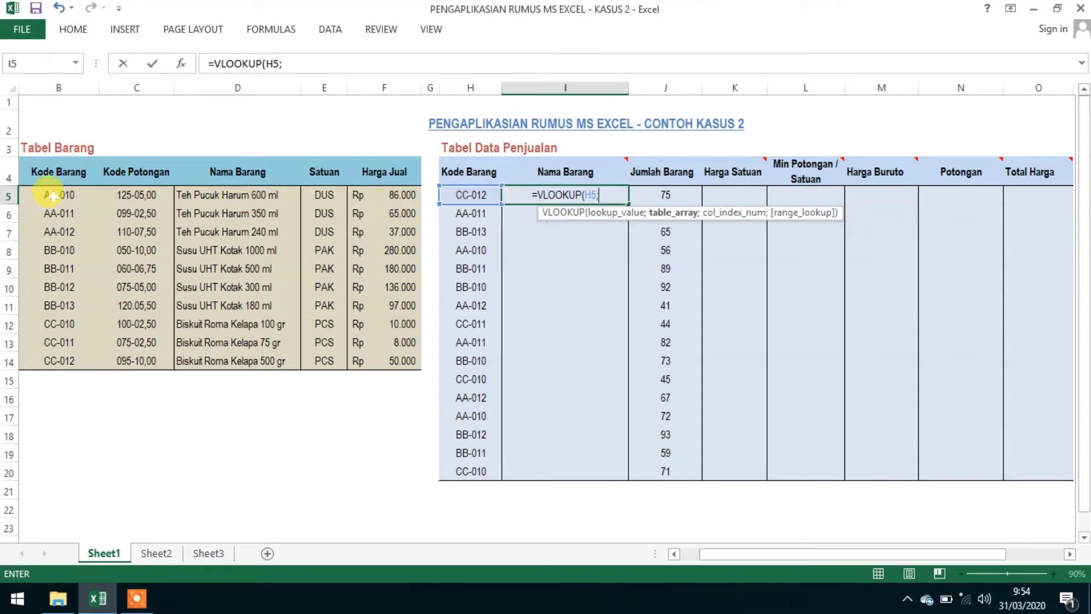
drag(50, 195, 397, 361)
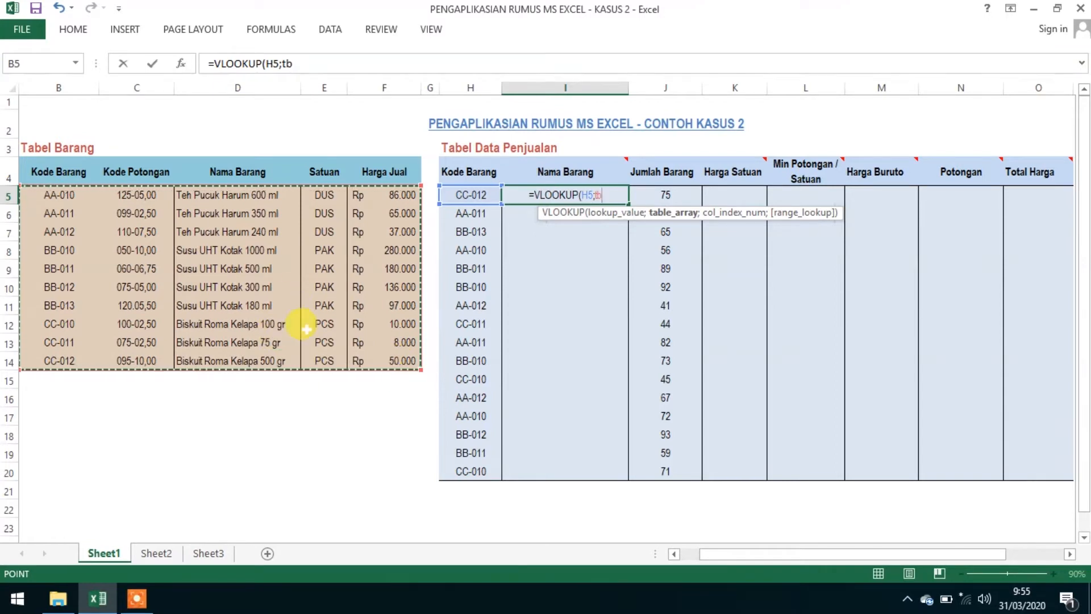
text(;)
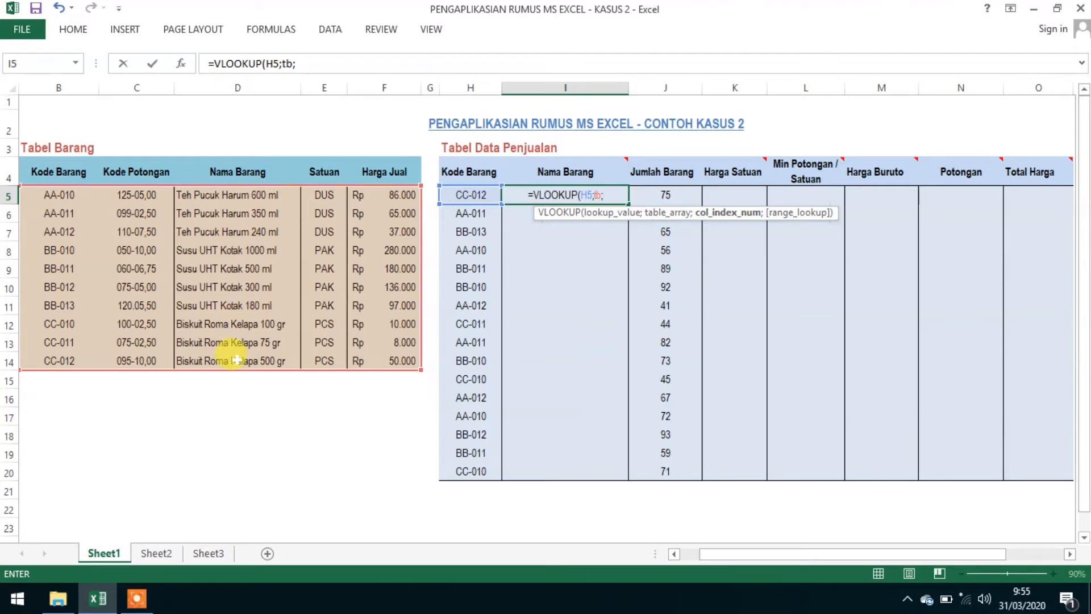
text(3))
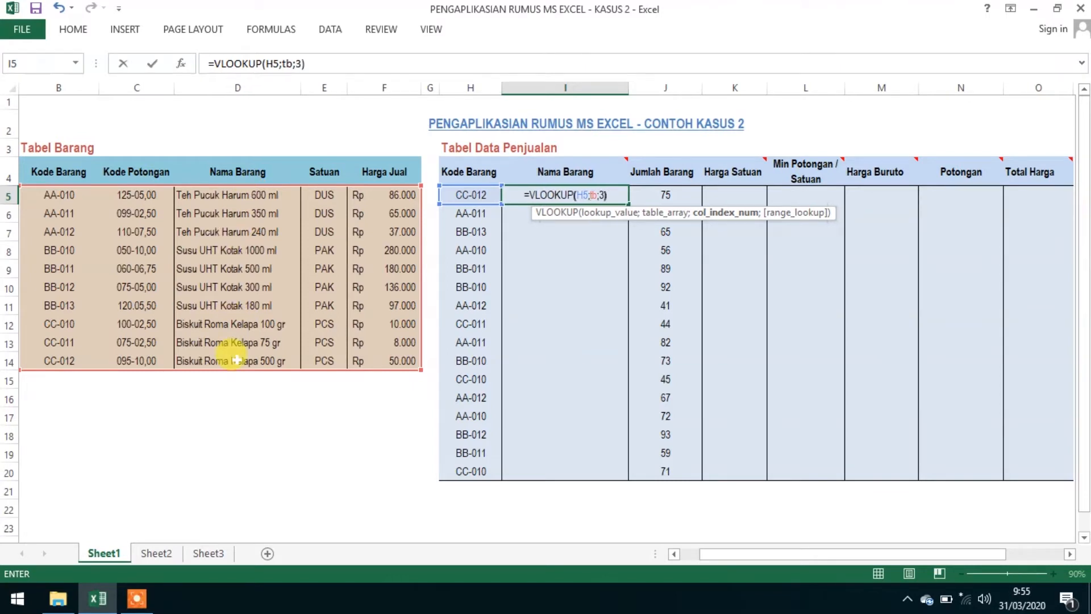
key(ctrl+Return)
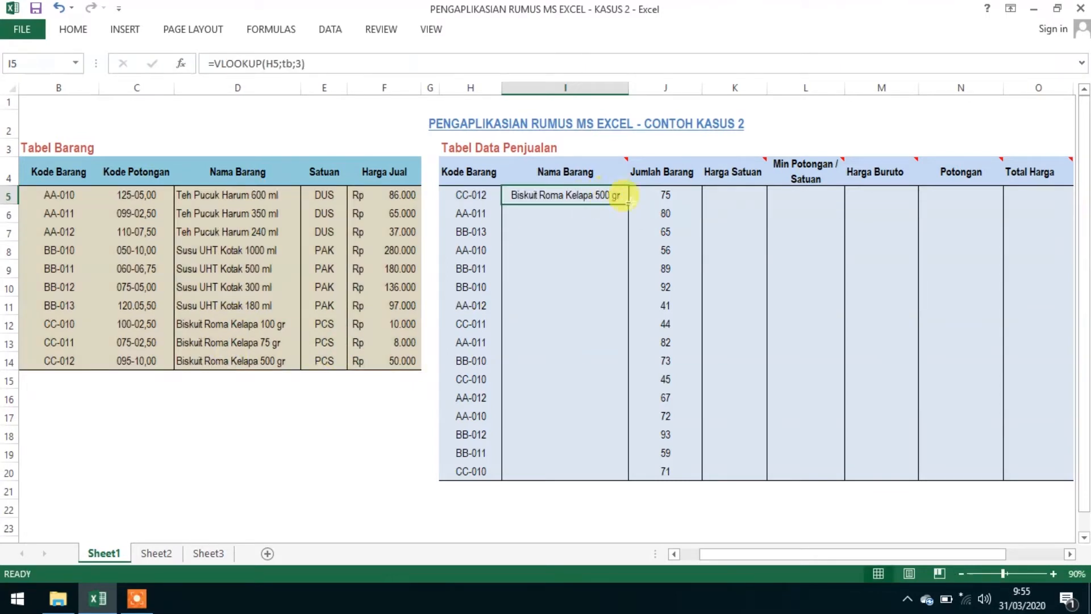
double_click(629, 204)
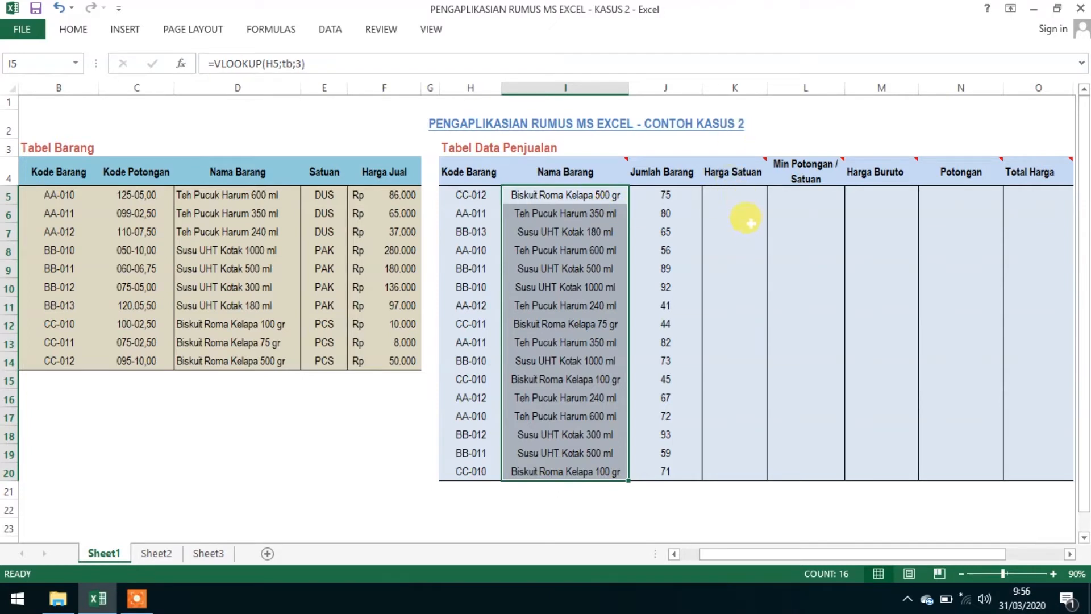
Look up the unit prices with =VLOOKUP(H5;tb;5) in K5 and fill the formula down the Harga Satuan column to row 20
mouse_move(735, 173)
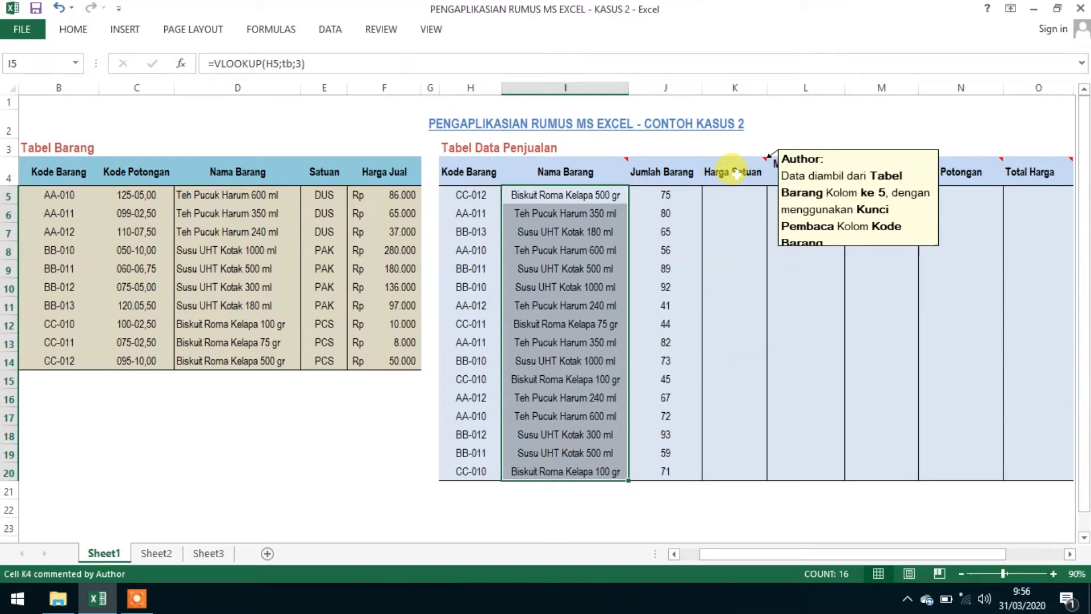
click(739, 191)
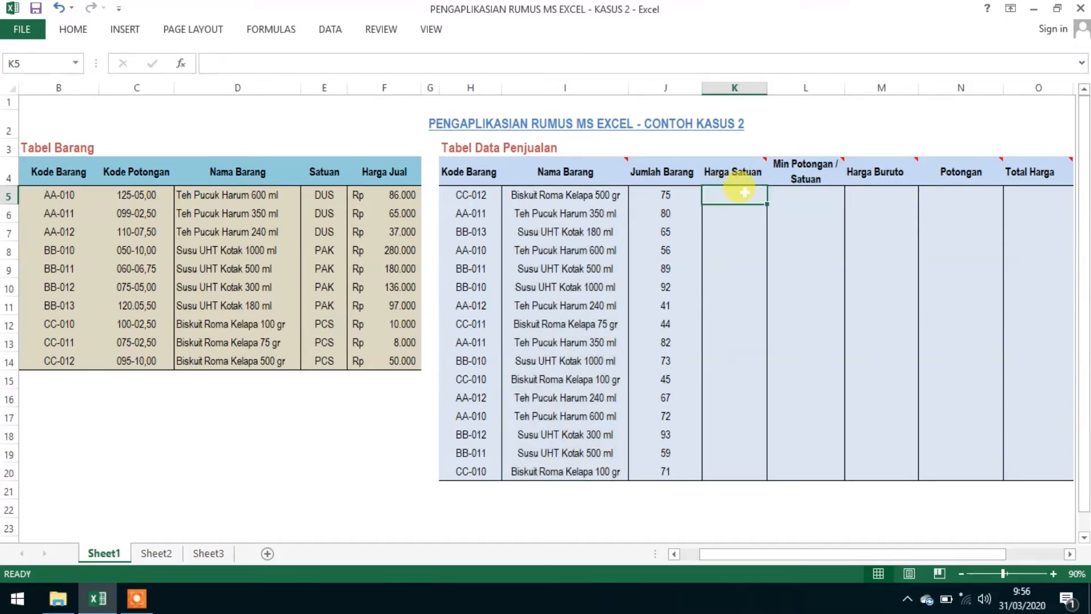
text(=VLOOKUP()
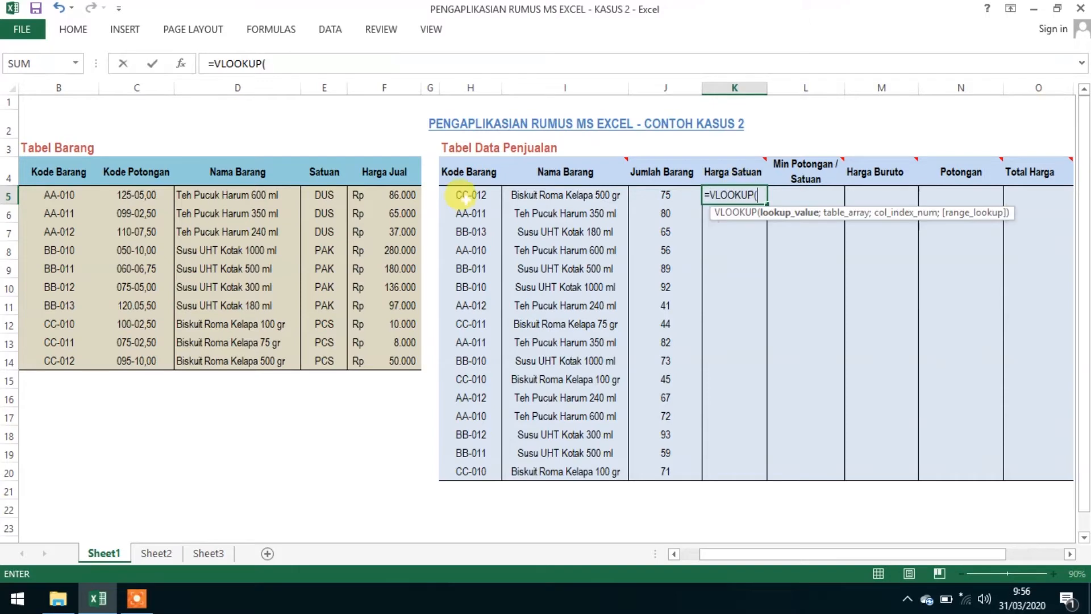
click(465, 195)
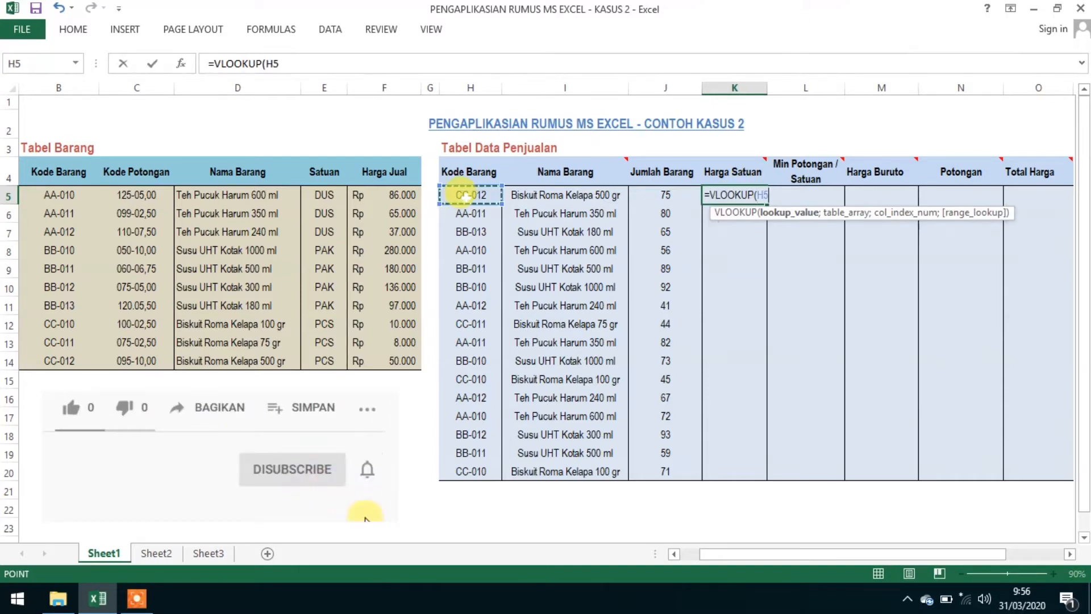
text(;tb)
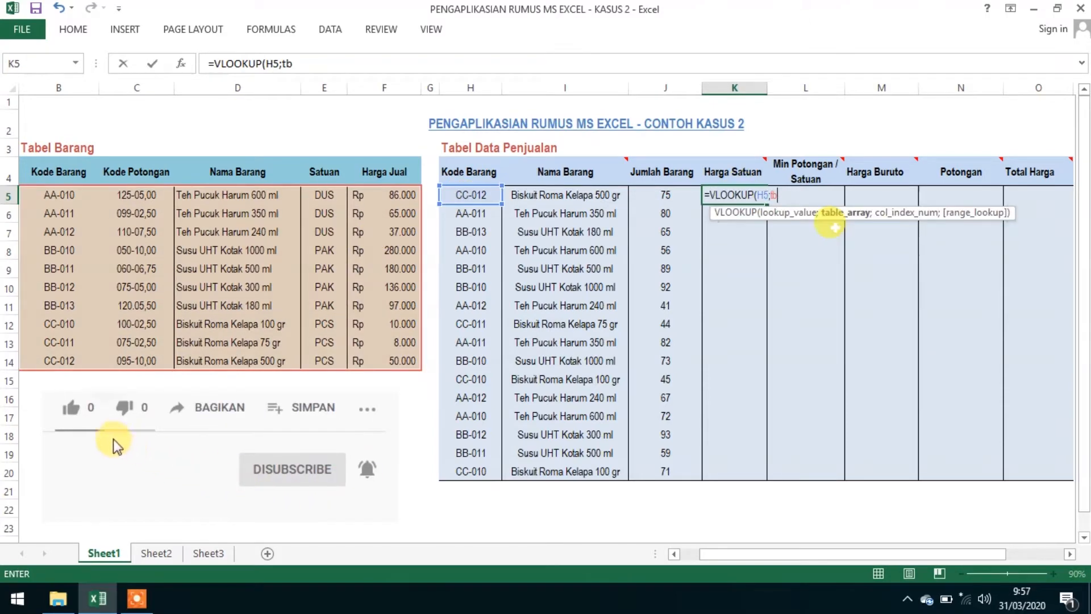
text(;)
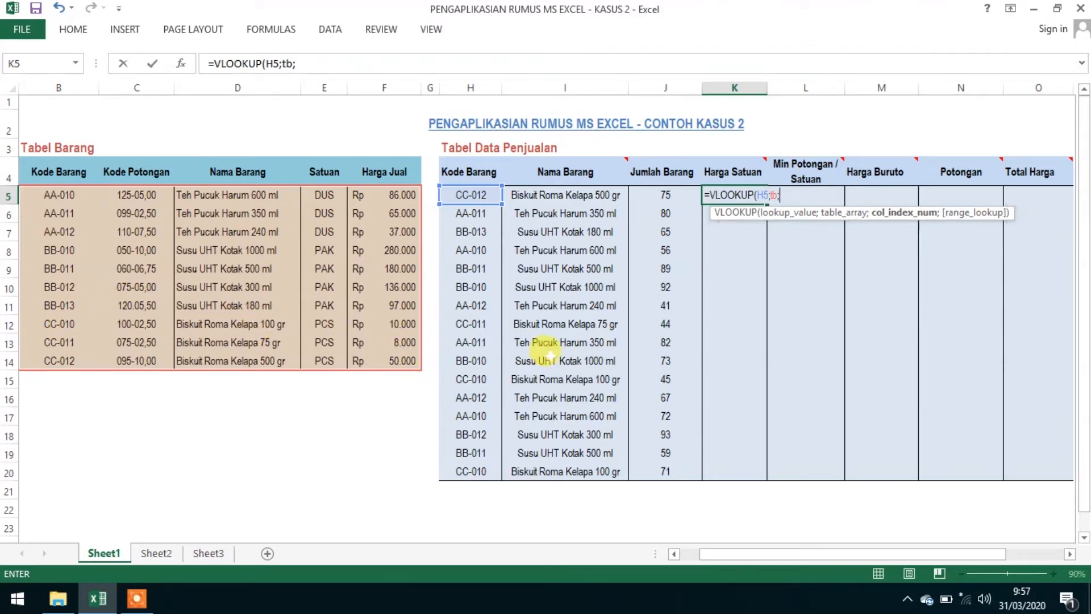
text(5)
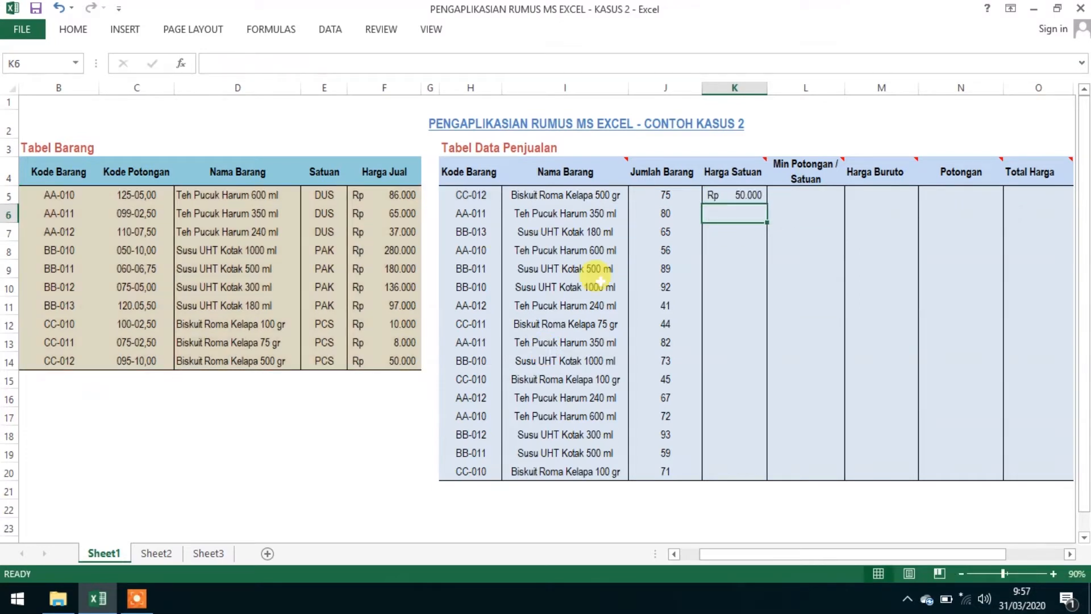
key(Return)
click(758, 198)
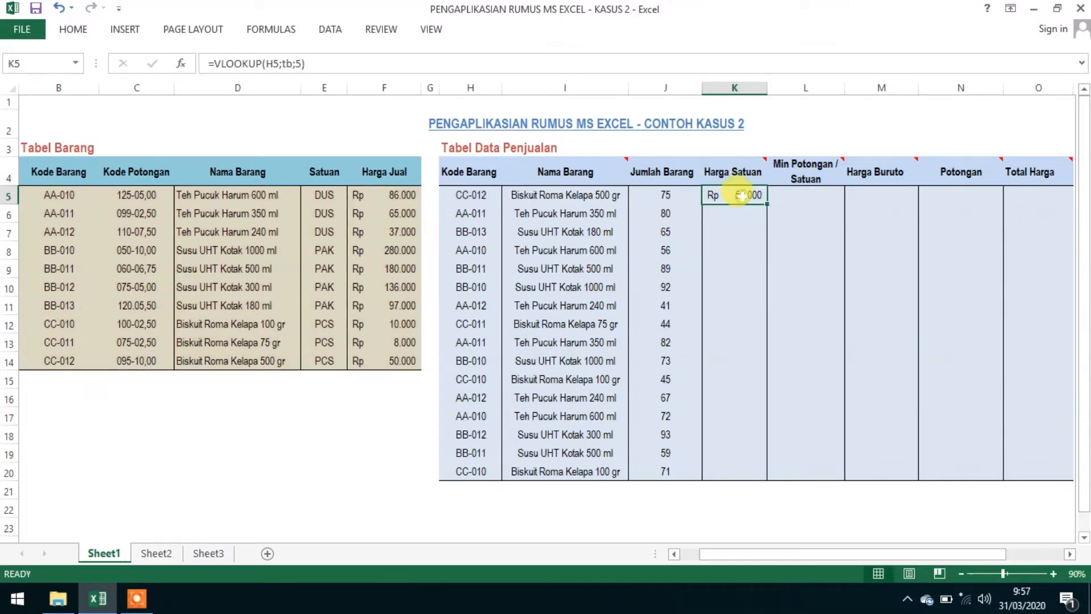
double_click(766, 203)
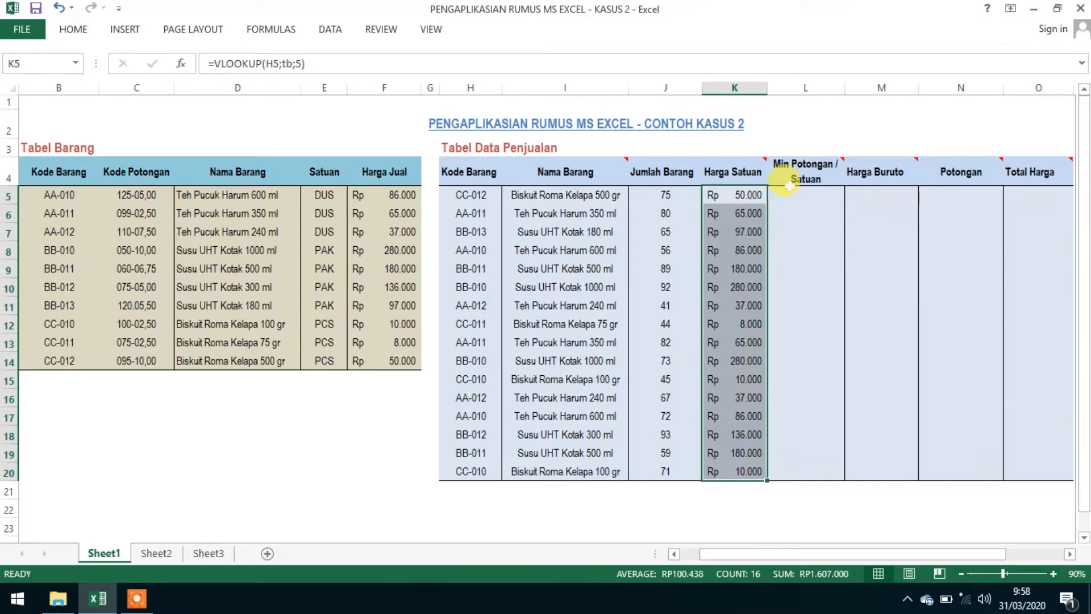
Begin the Min Potongan / Satuan formula in L5 with =LEFT(VLOOKUP(H5;tb;2);3) to extract the first three characters of the discount code
mouse_move(827, 179)
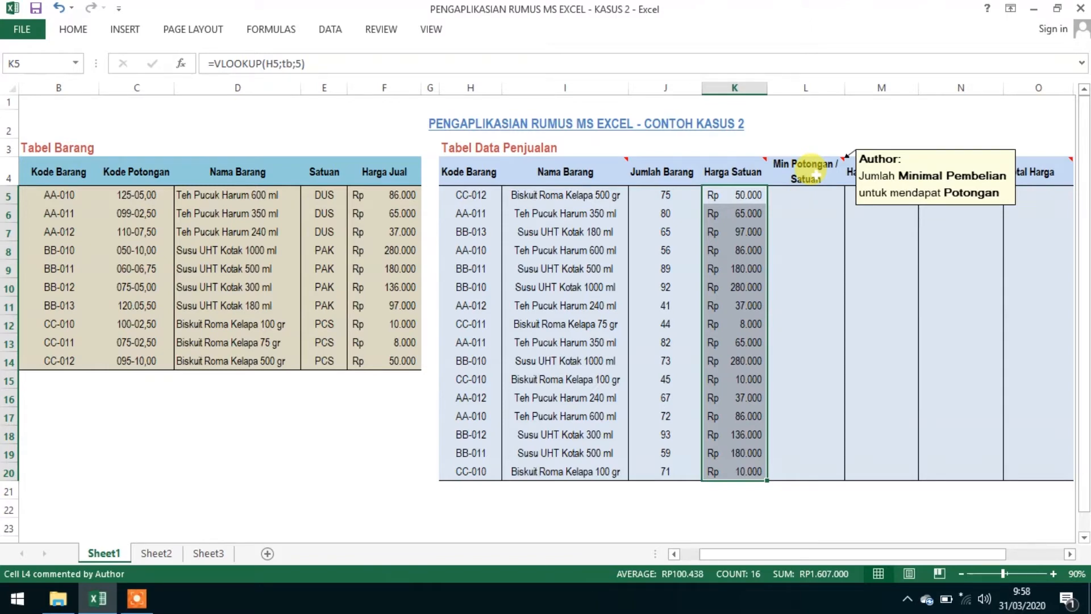
click(811, 196)
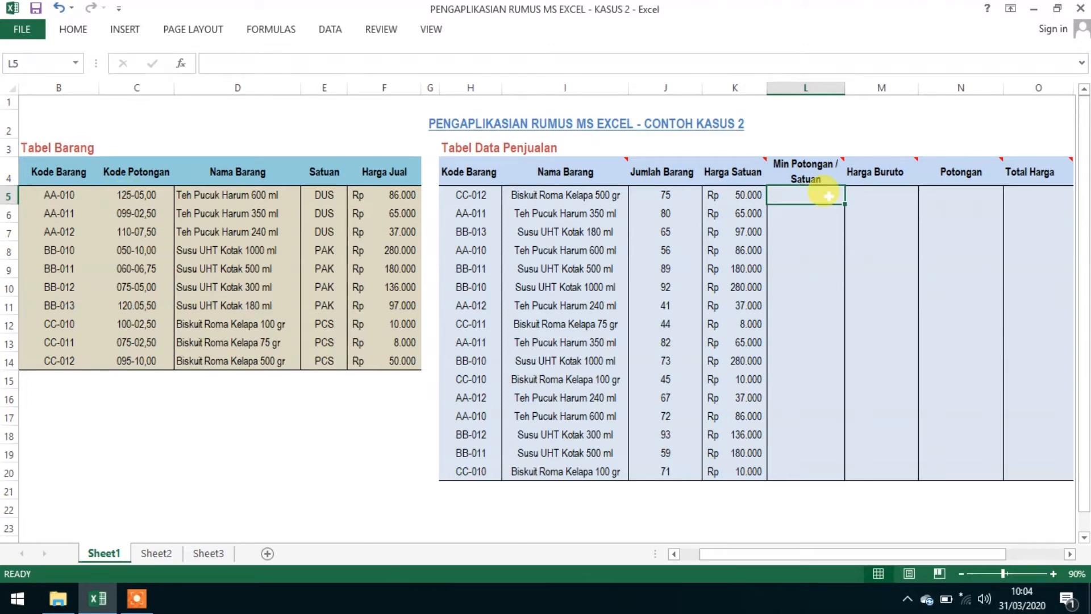
text(=)
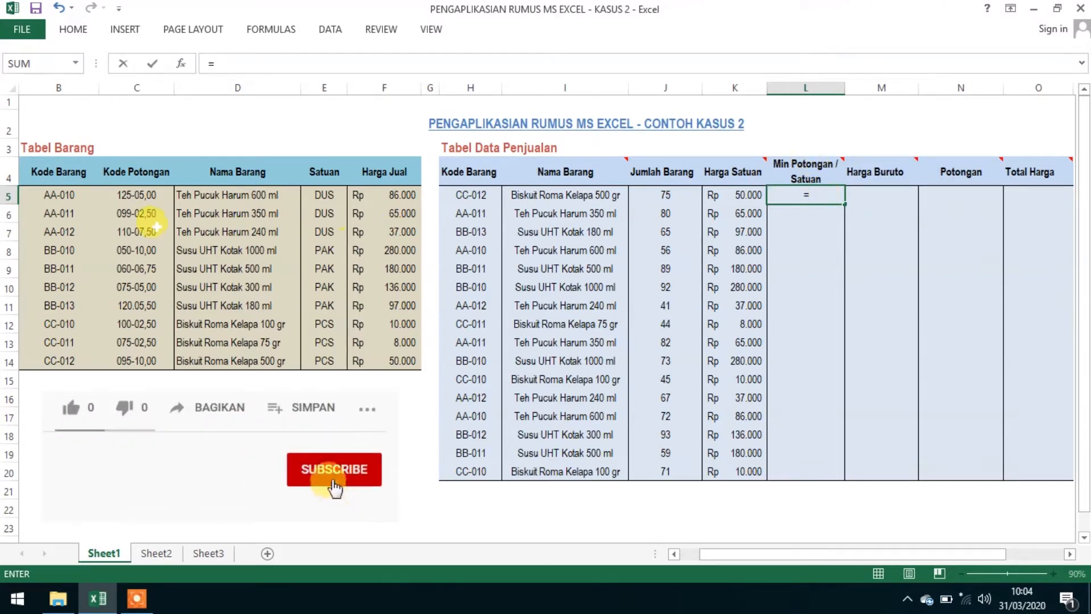
text(LEFT()
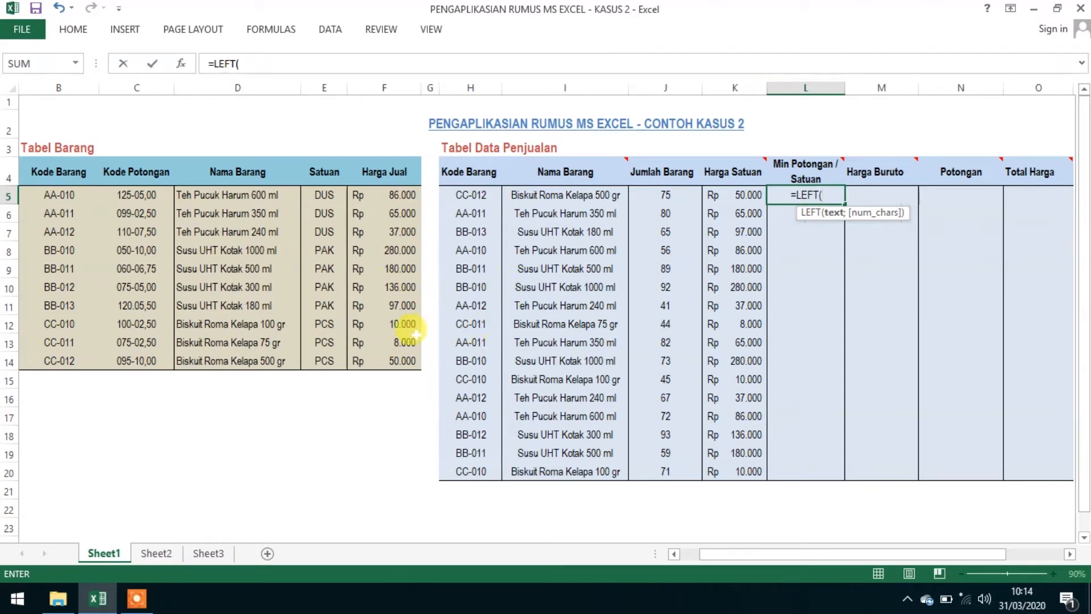
text(vlookup)
key(Tab)
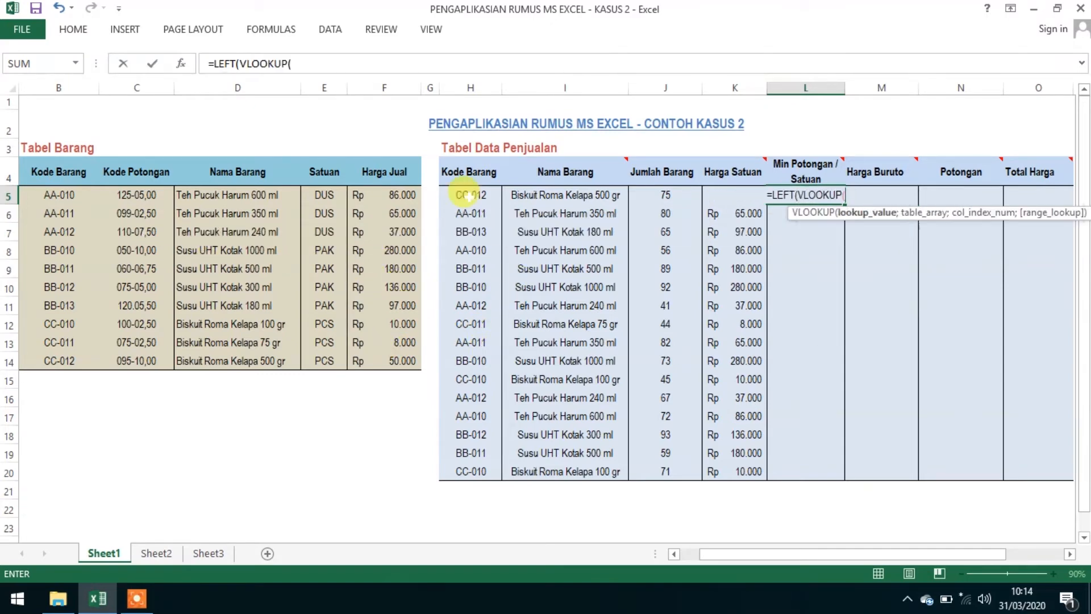
click(467, 195)
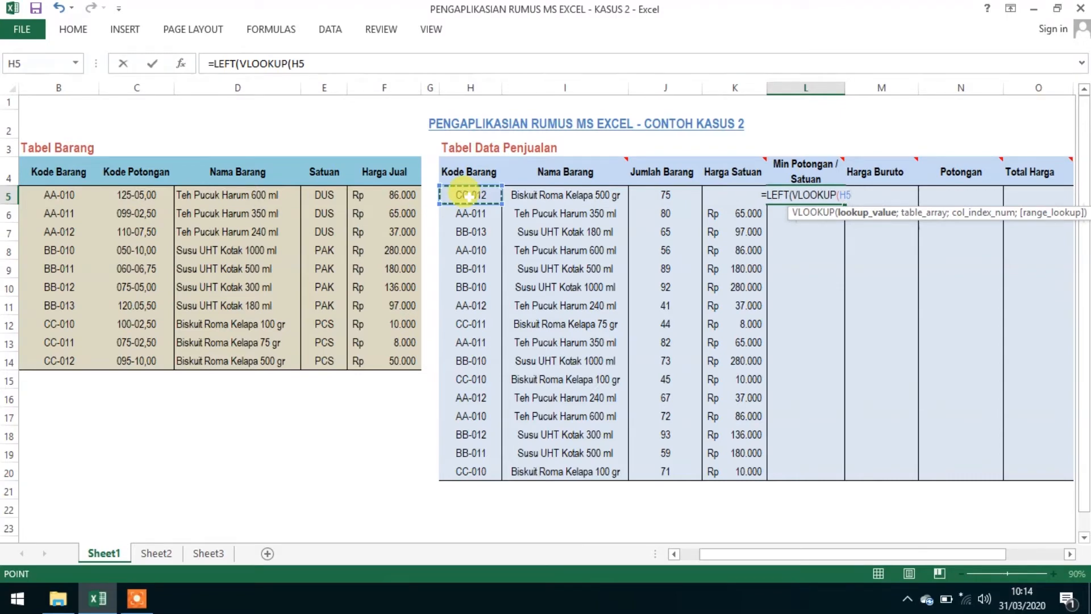
text(;tb;)
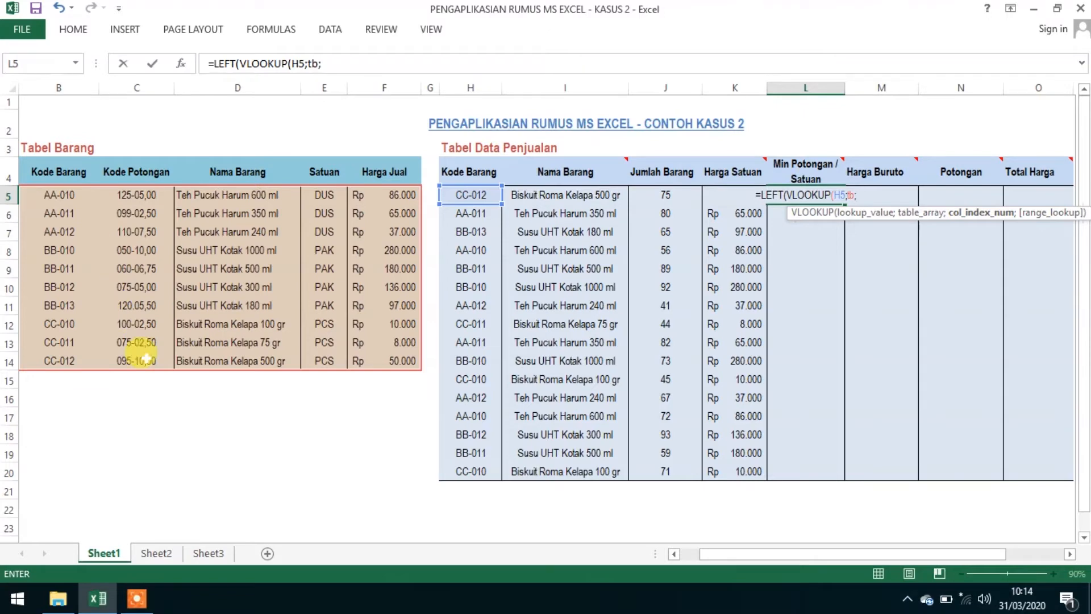
text(2))
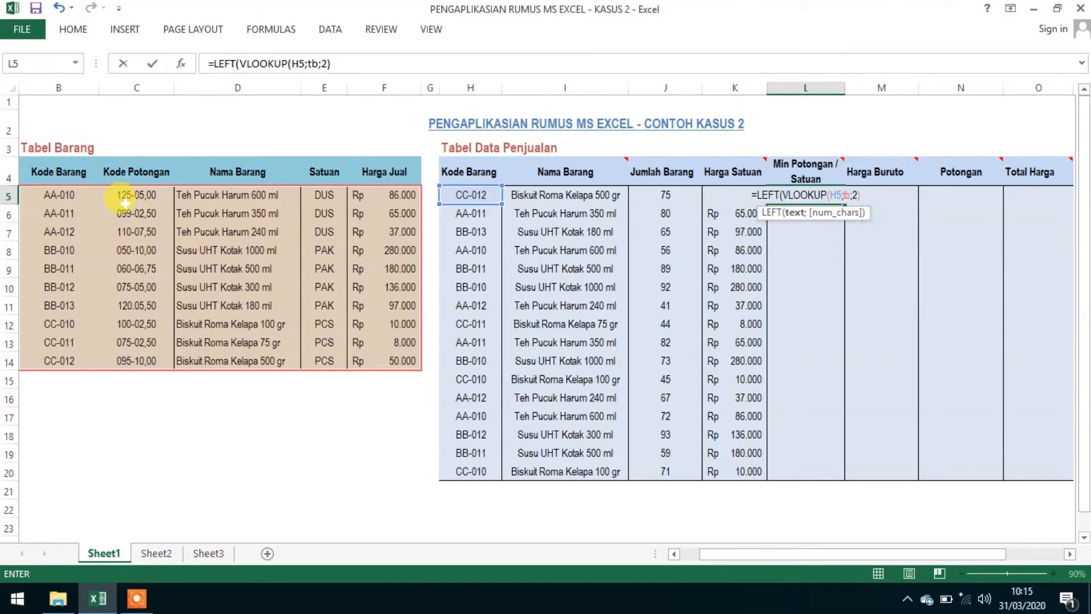
text(;3)
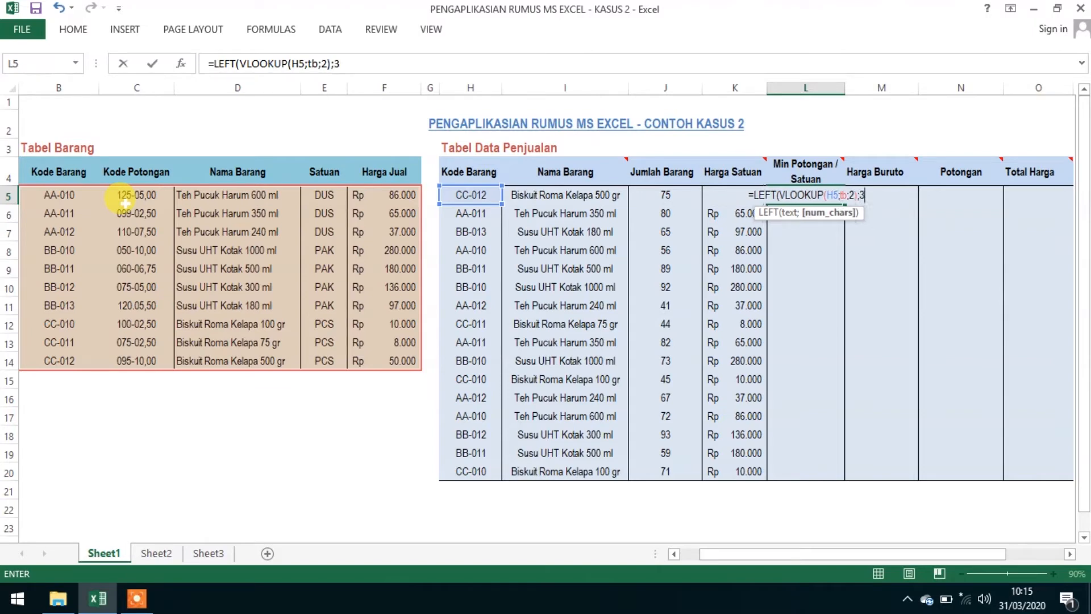
text())
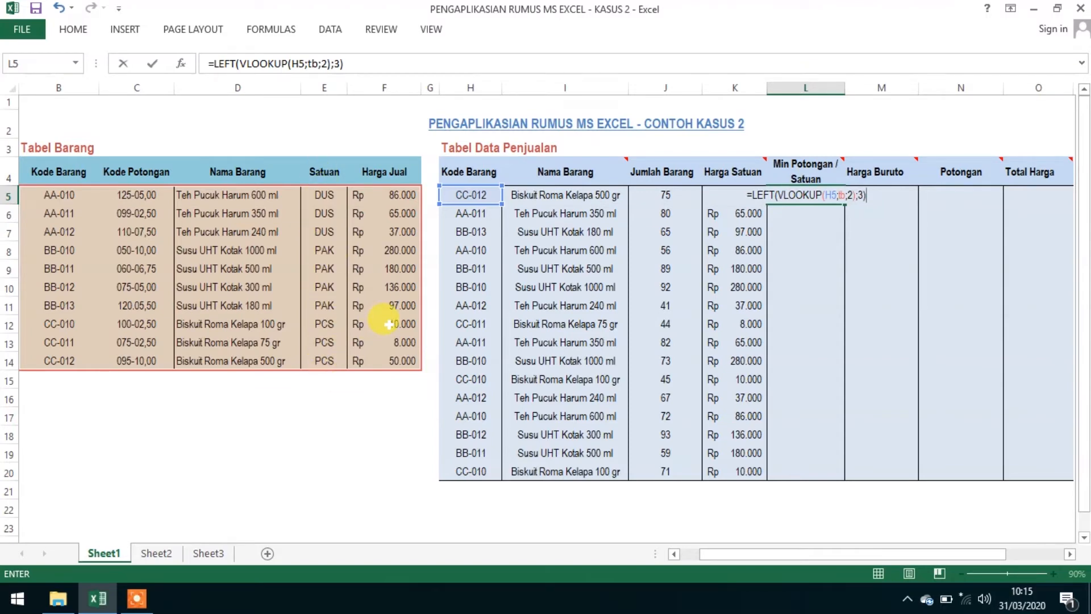
Complete the L5 formula by appending &"-"&VLOOKUP(H5;tb;4) and fill it down the Min Potongan / Satuan column to row 20
text(&"-)
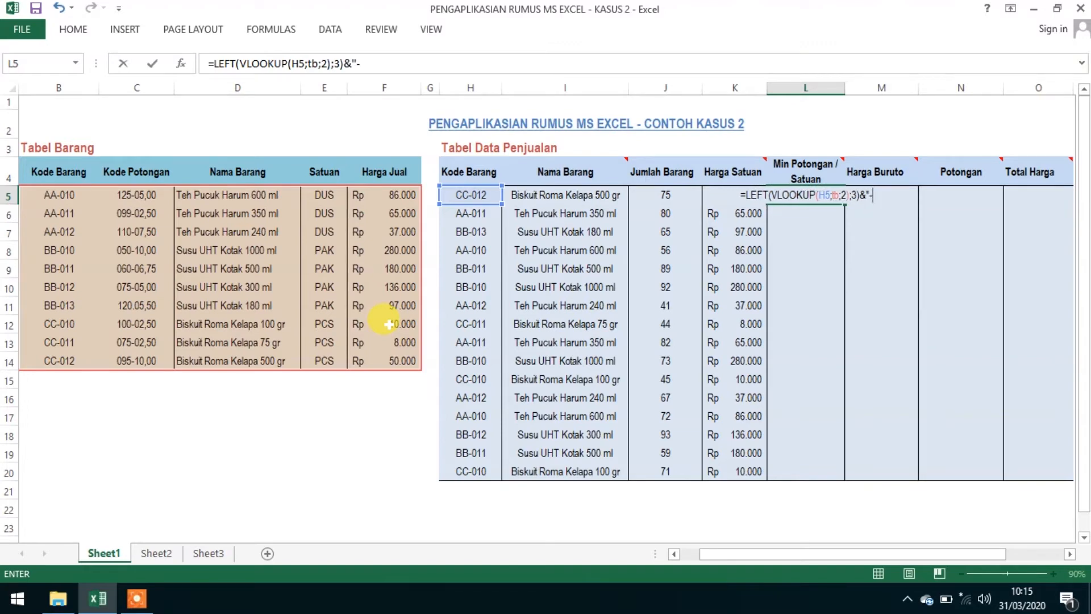
text("&)
text(vloo)
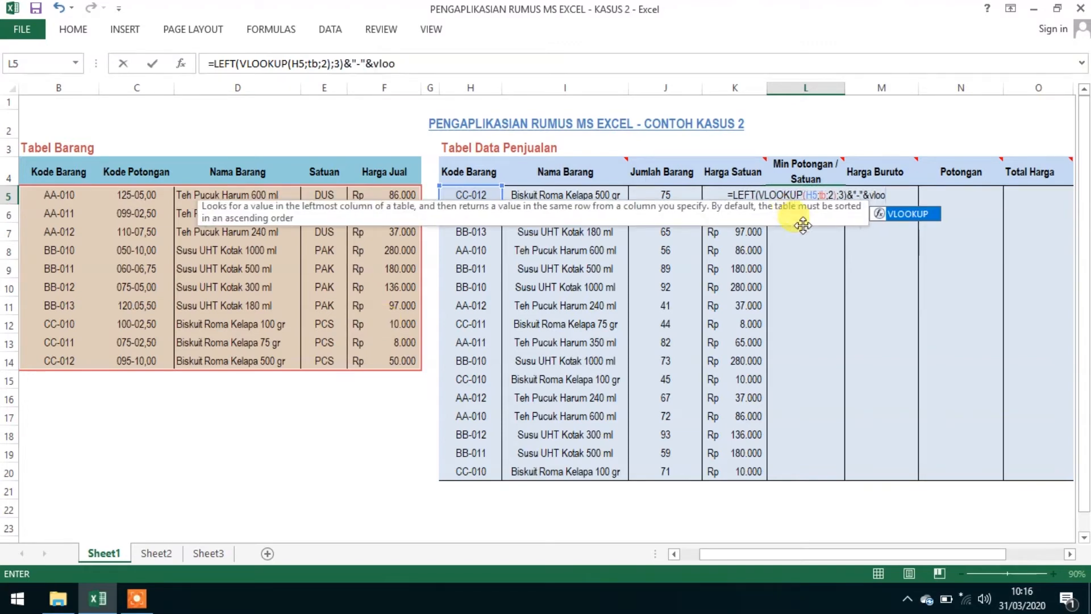
key(Tab)
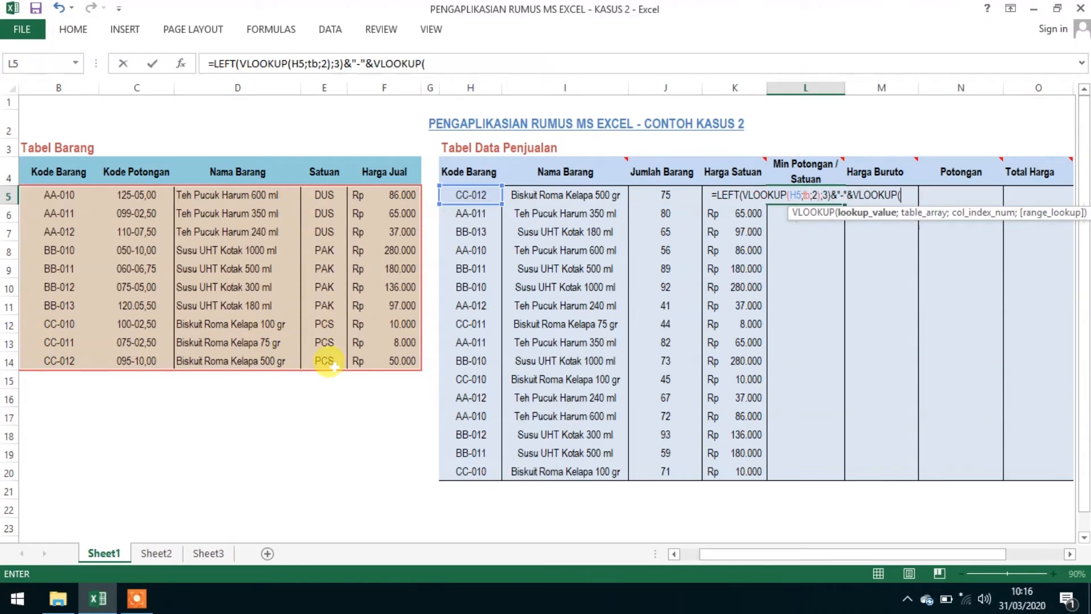
click(470, 194)
text(;)
text(tb;)
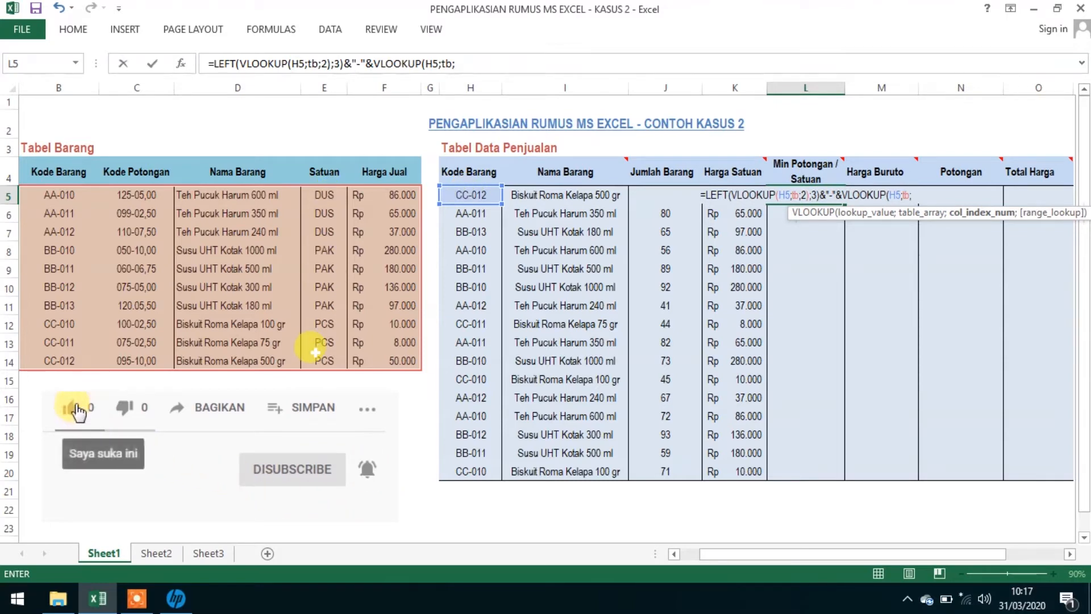
text(4)
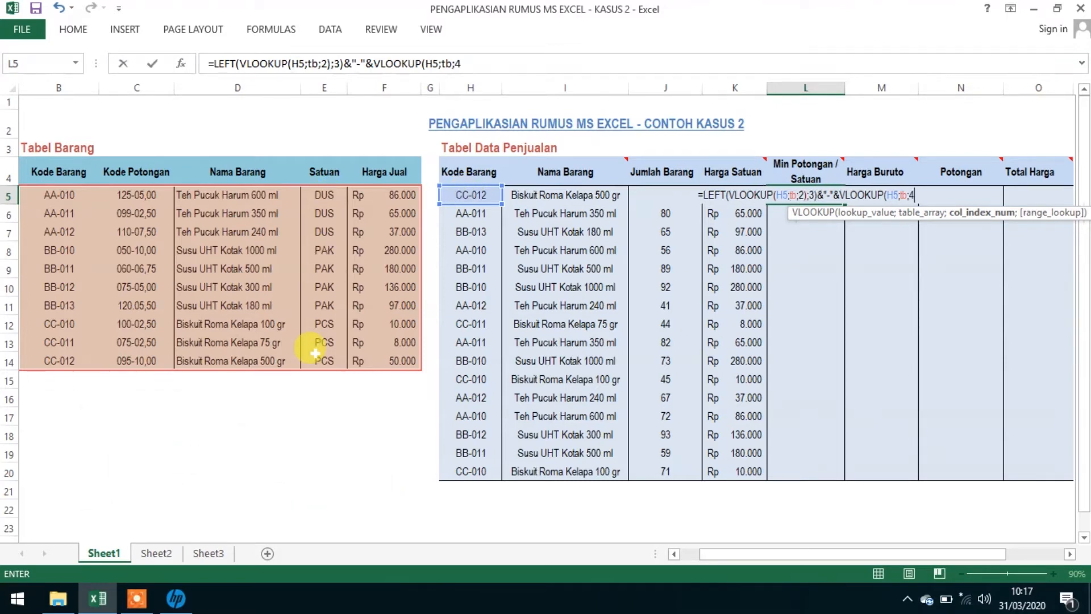
text())
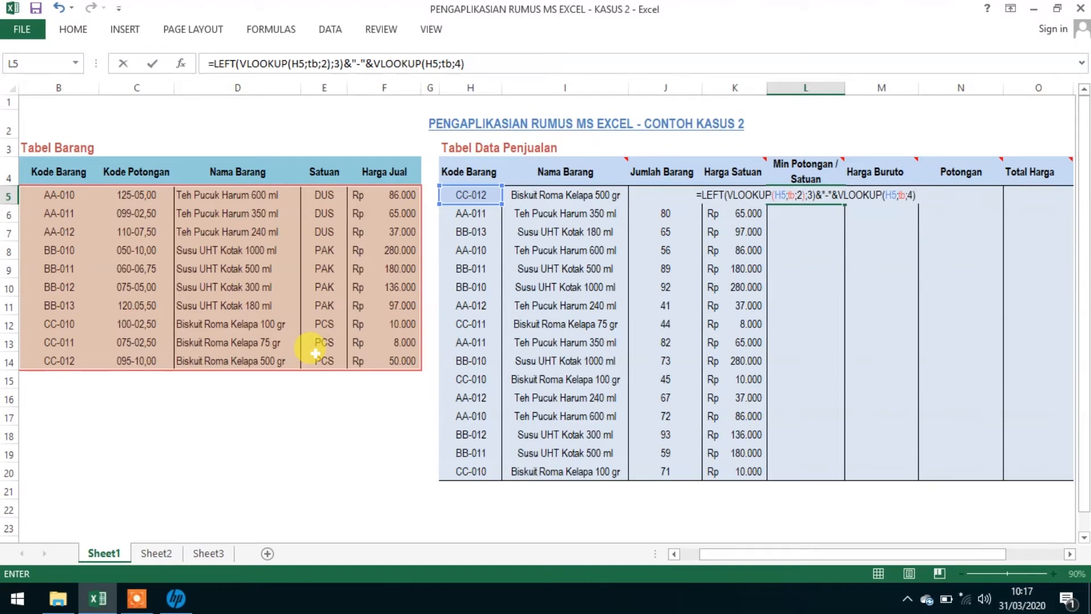
key(Return)
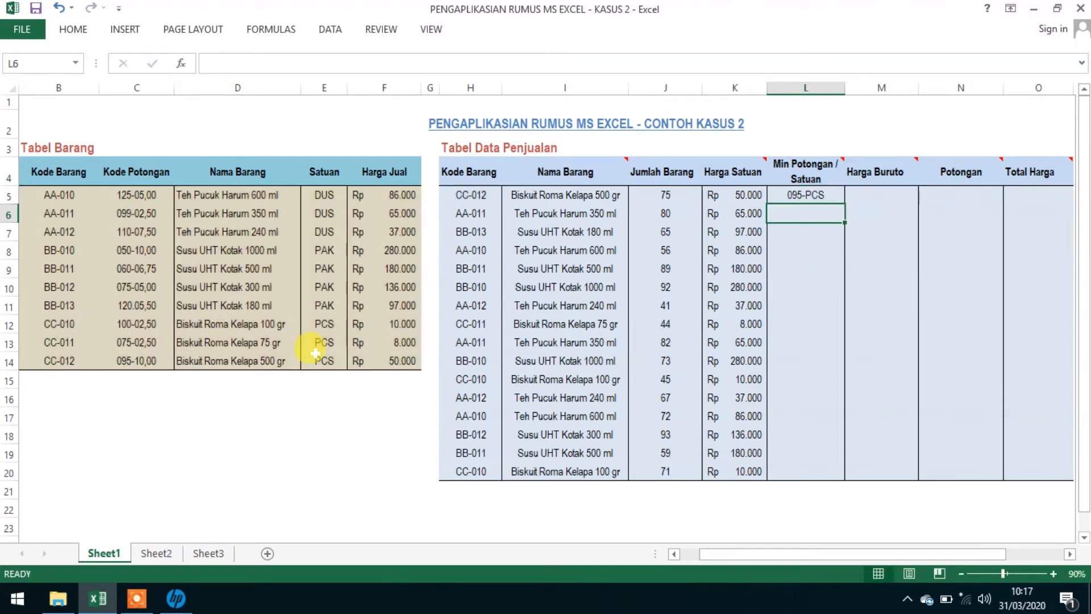
click(818, 196)
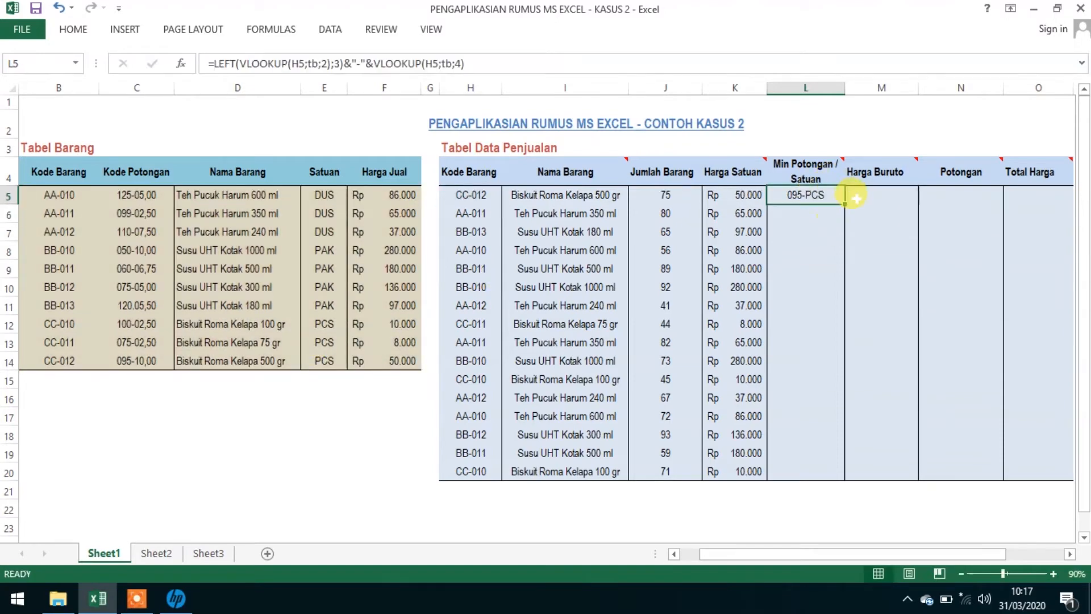
double_click(845, 203)
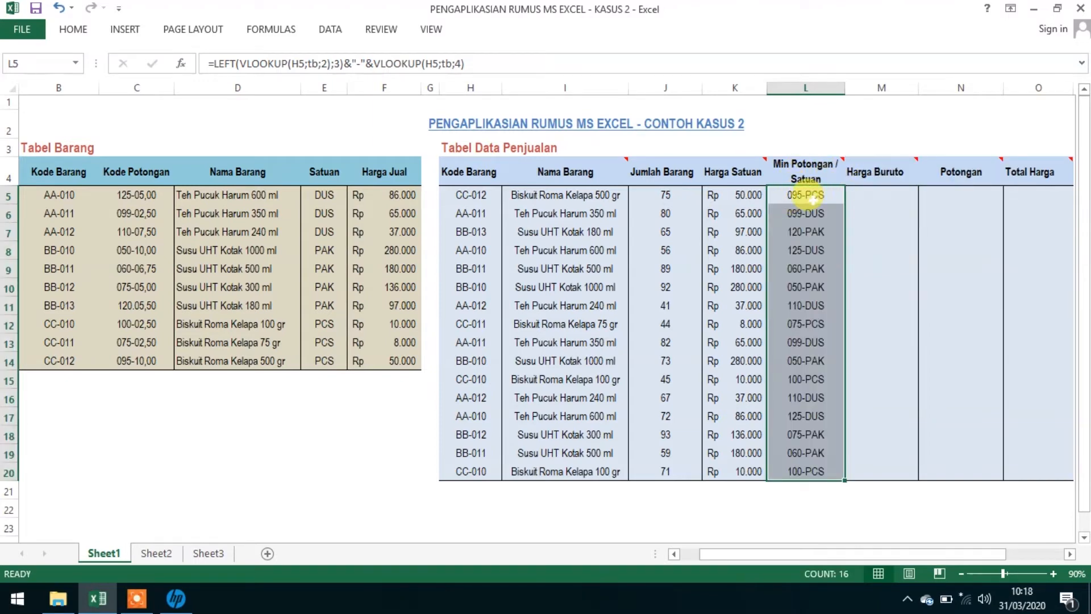
Calculate the gross price in M5 with =J5*K5 and fill the formula down the Harga Buruto column to row 20
click(872, 195)
scroll(804, 195, right, 1)
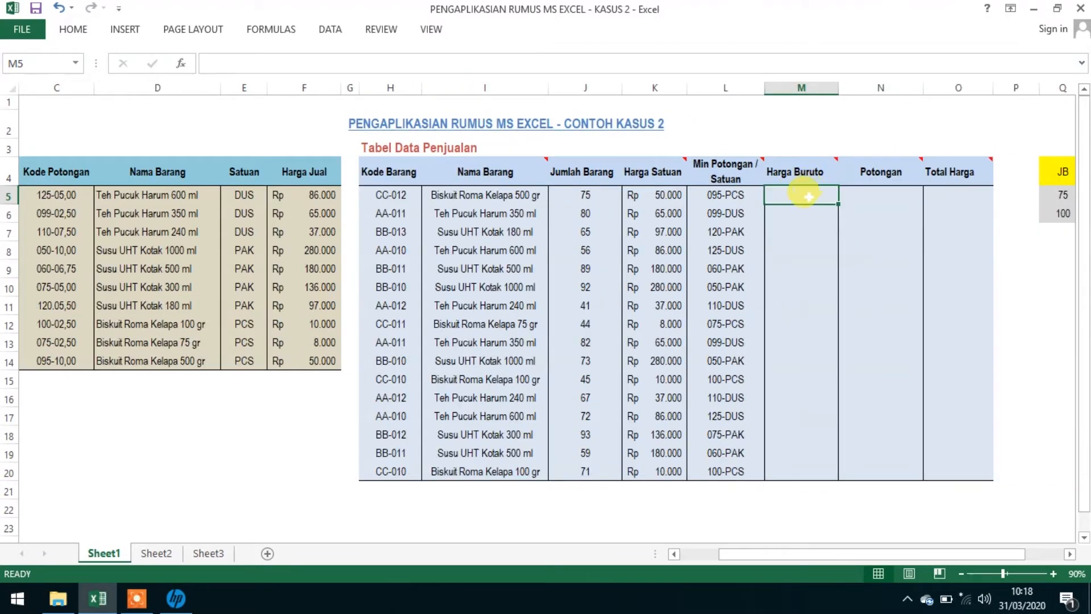
mouse_move(821, 169)
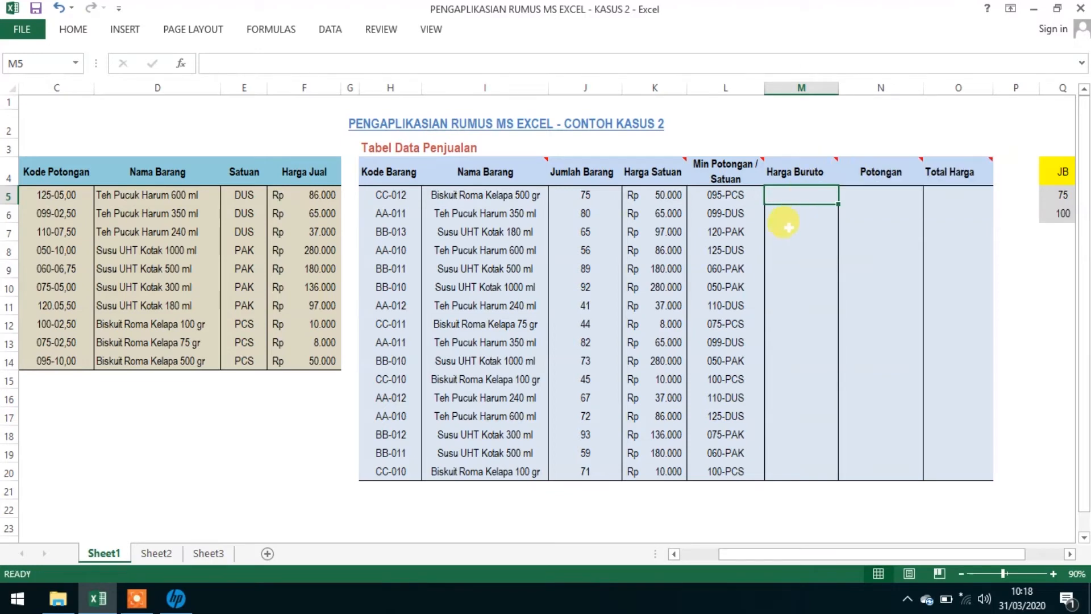
text(=)
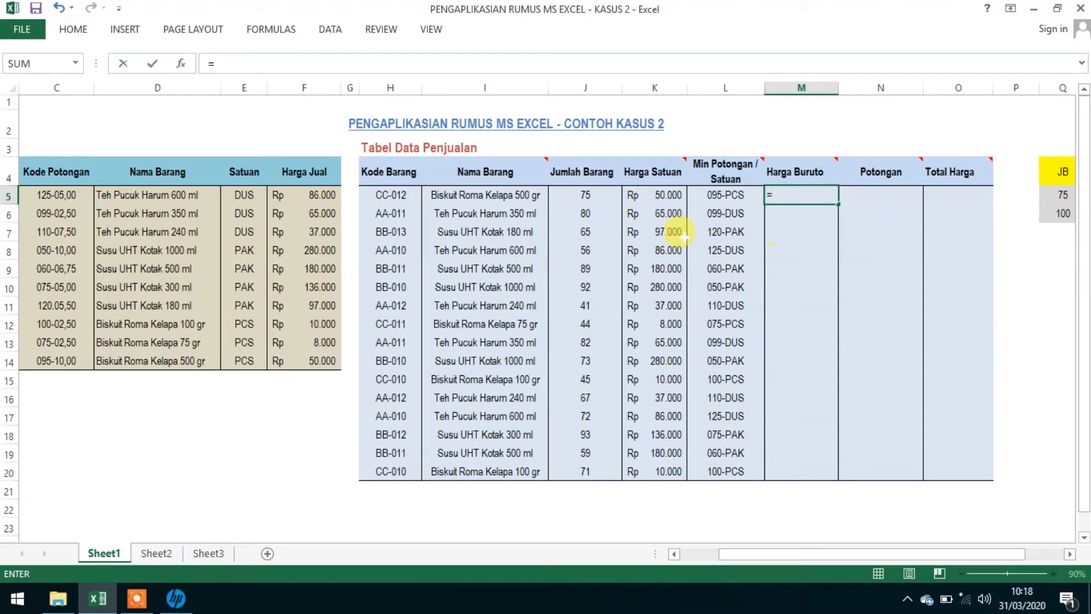
click(585, 193)
text(*)
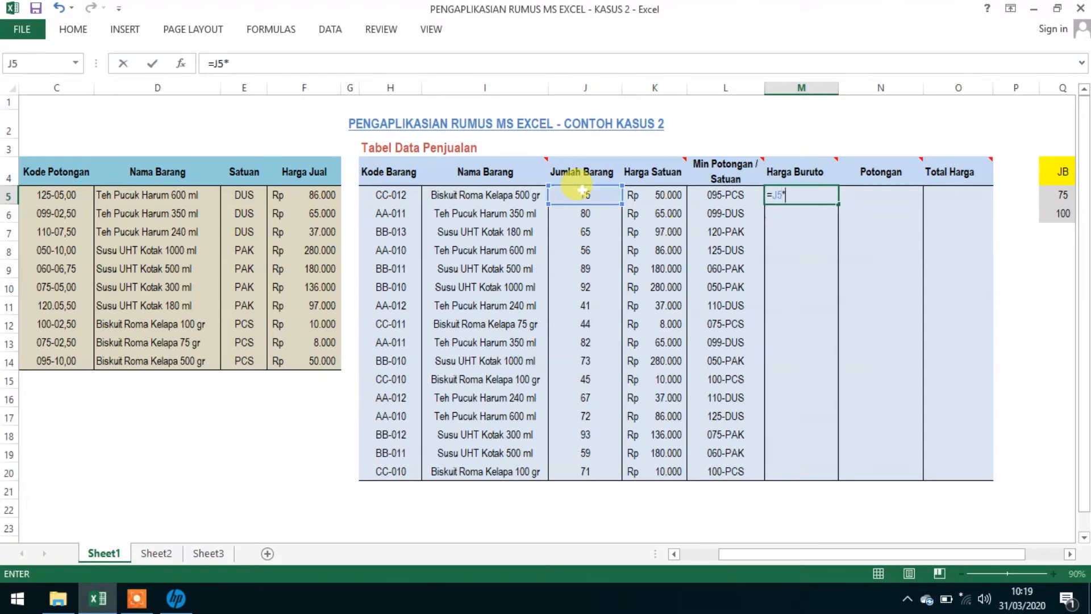
click(666, 194)
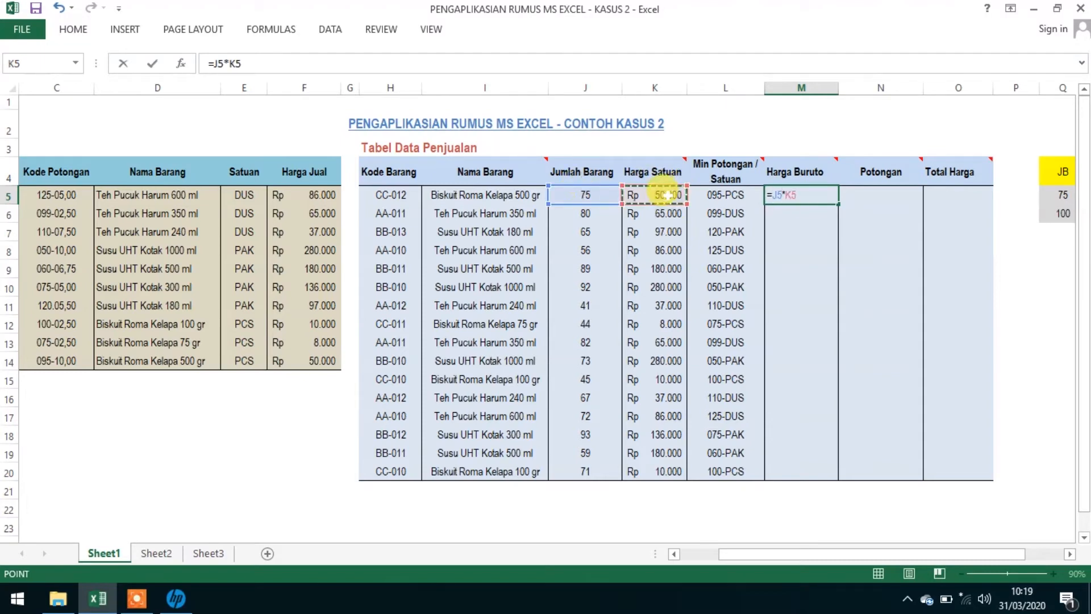
key(Return)
click(823, 195)
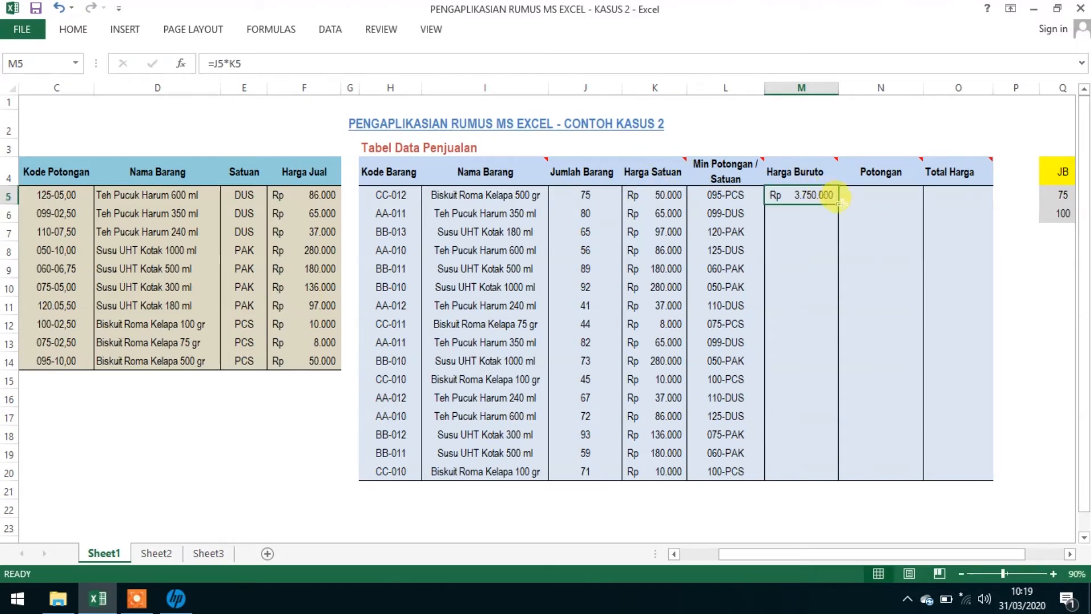
double_click(837, 200)
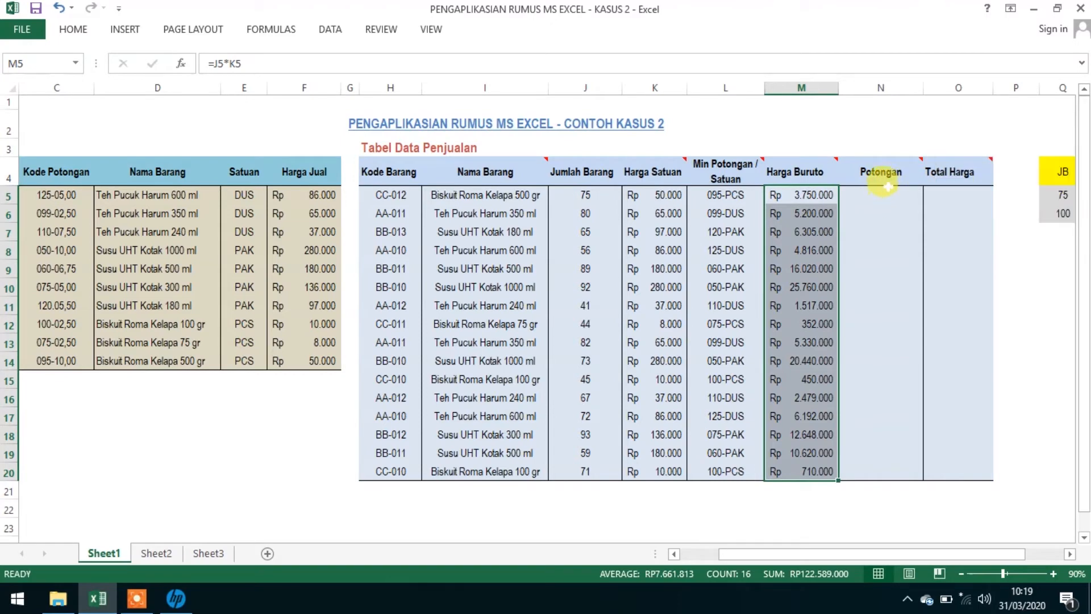
Try the percentage conversion =5,00/100 in empty cell C15 below the Kode Potongan column, and clear the cell
mouse_move(895, 172)
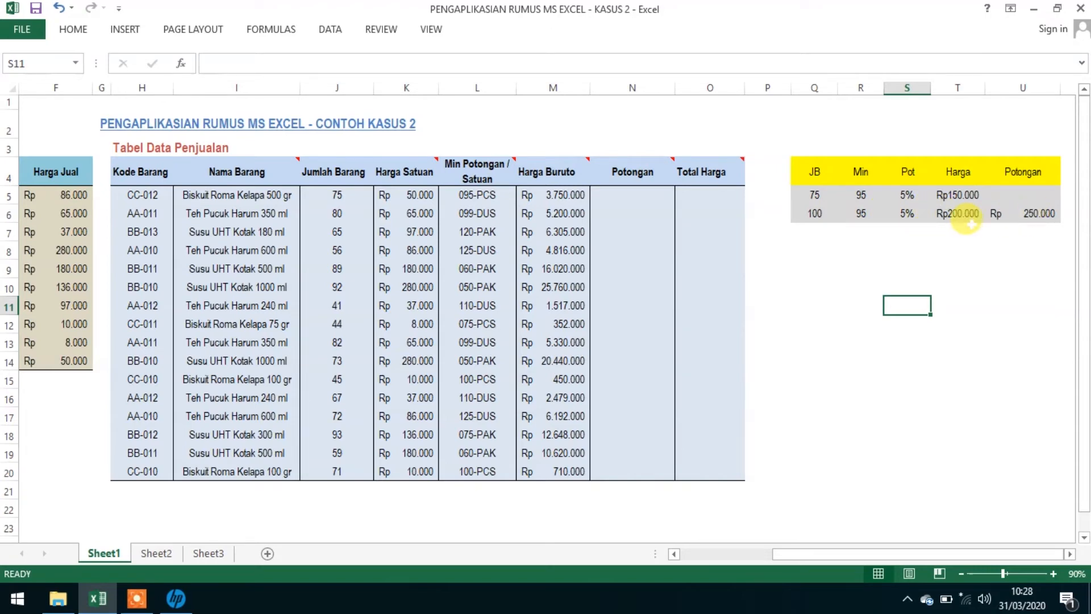
click(907, 213)
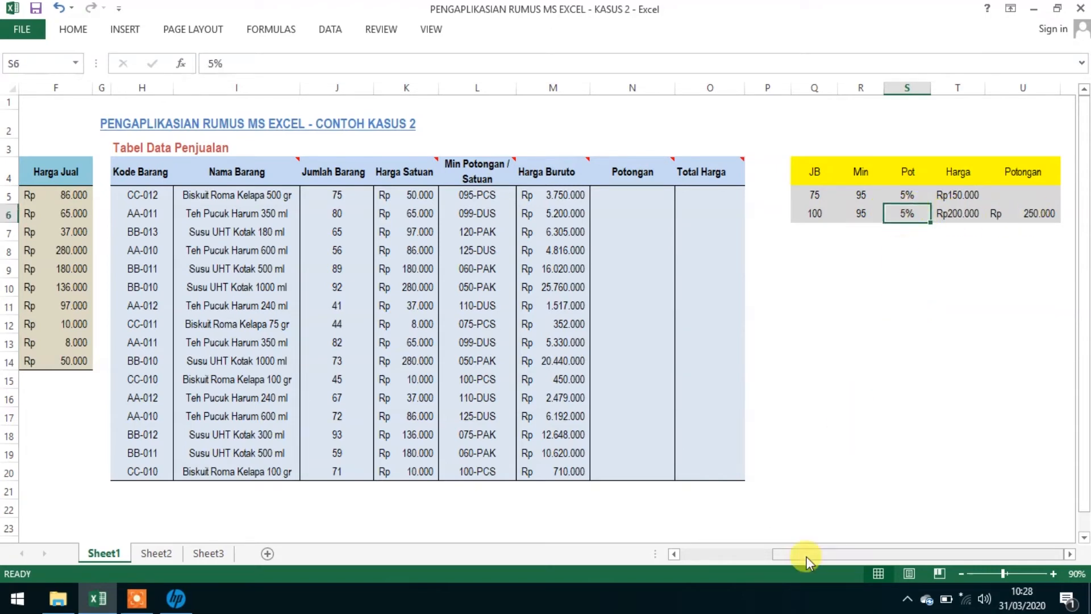
drag(807, 561, 733, 562)
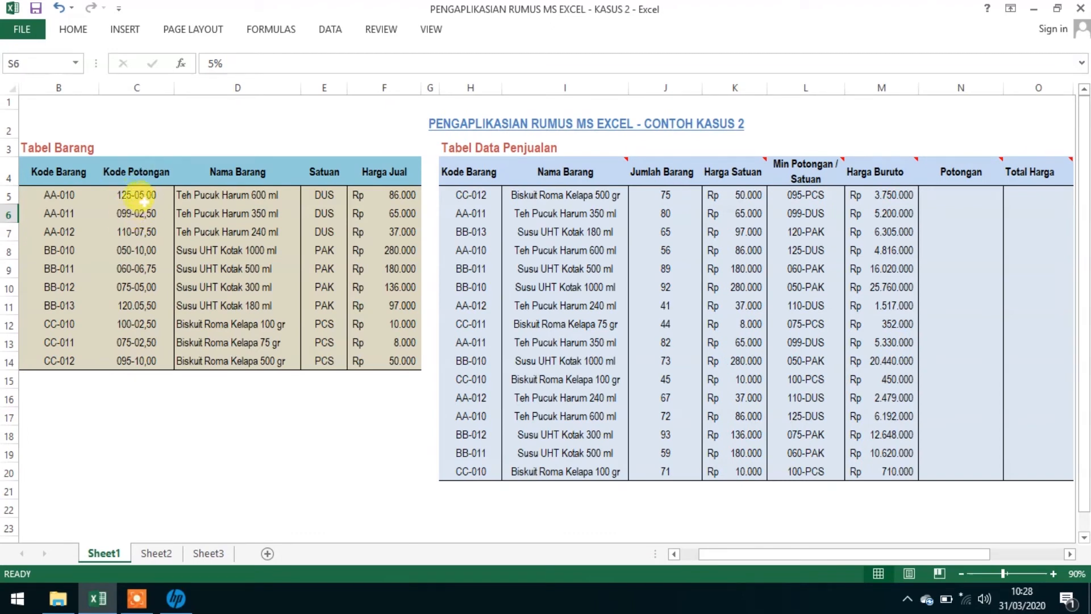
click(136, 381)
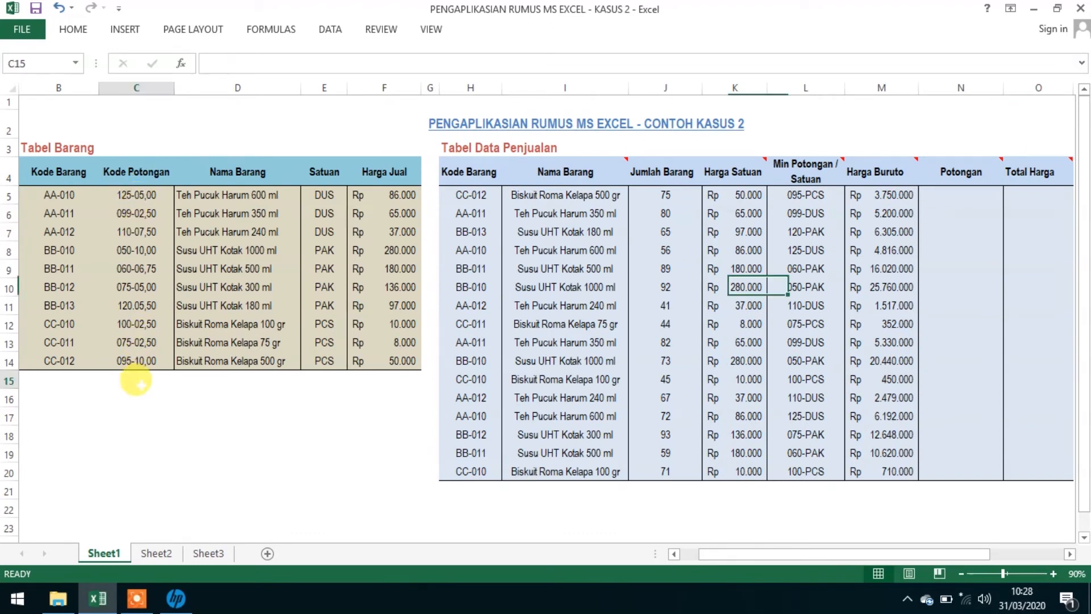
text(=)
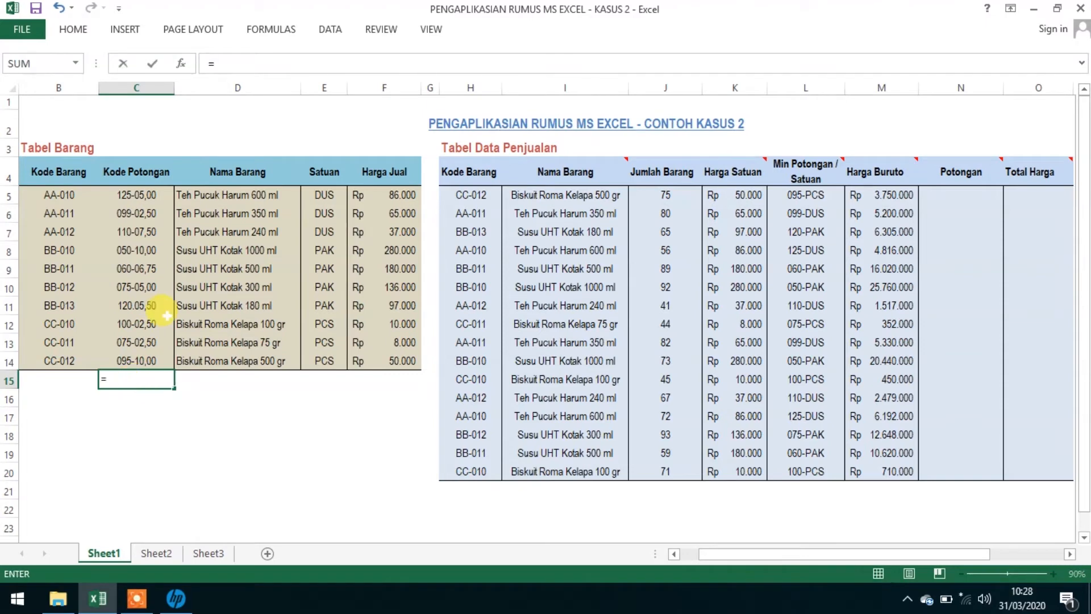
text(0,)
key(BackSpace)
text(5,00/100)
key(Return)
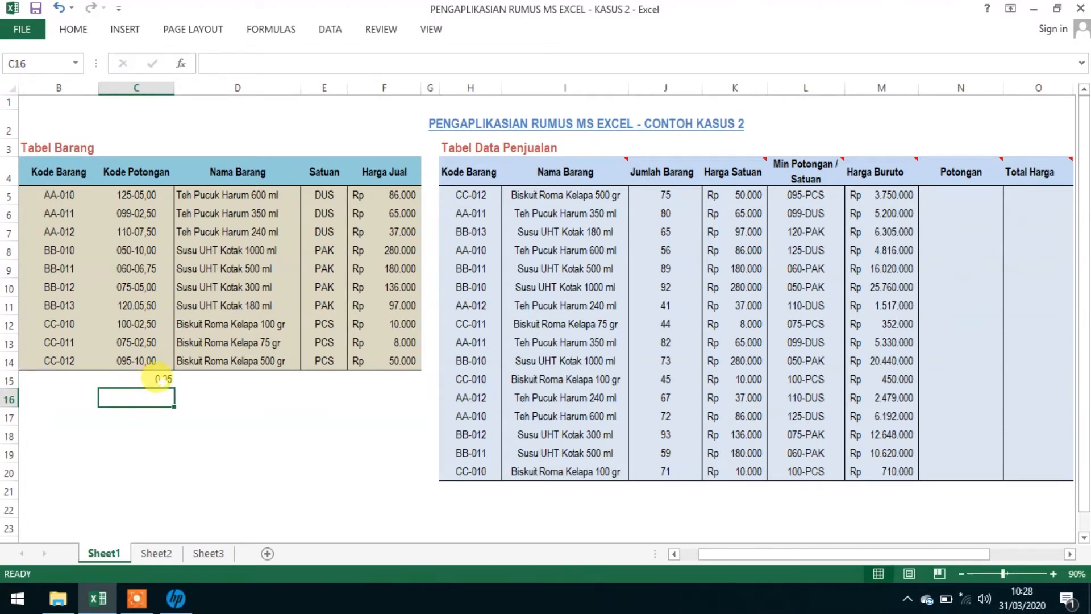
click(161, 377)
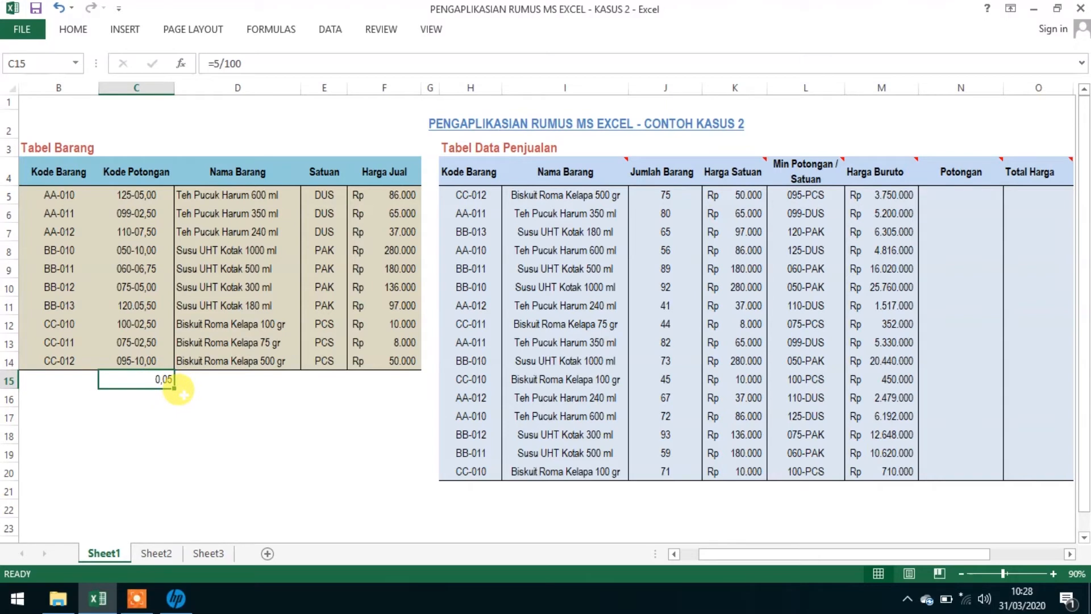
key(Delete)
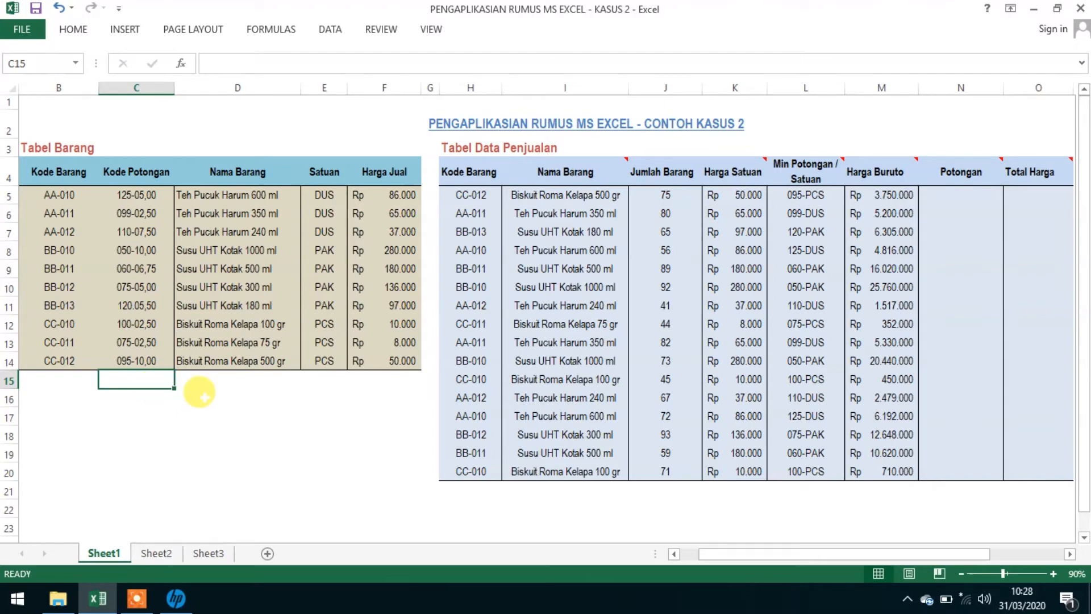
Begin the Potongan formula in N5 with =IF(J5> to test the item quantity
click(1069, 554)
click(1069, 553)
click(1069, 554)
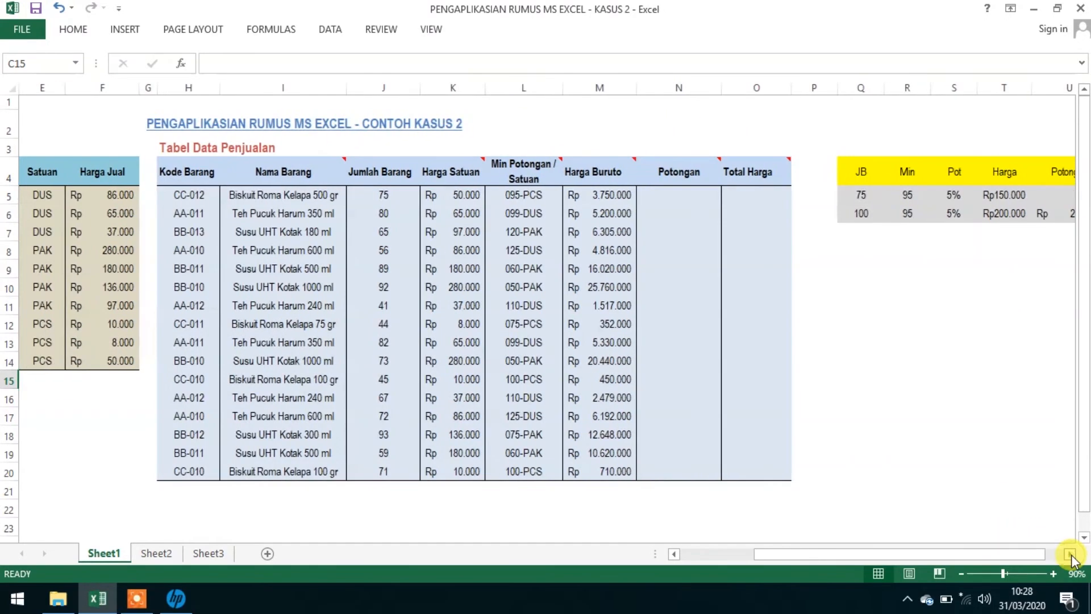
click(676, 200)
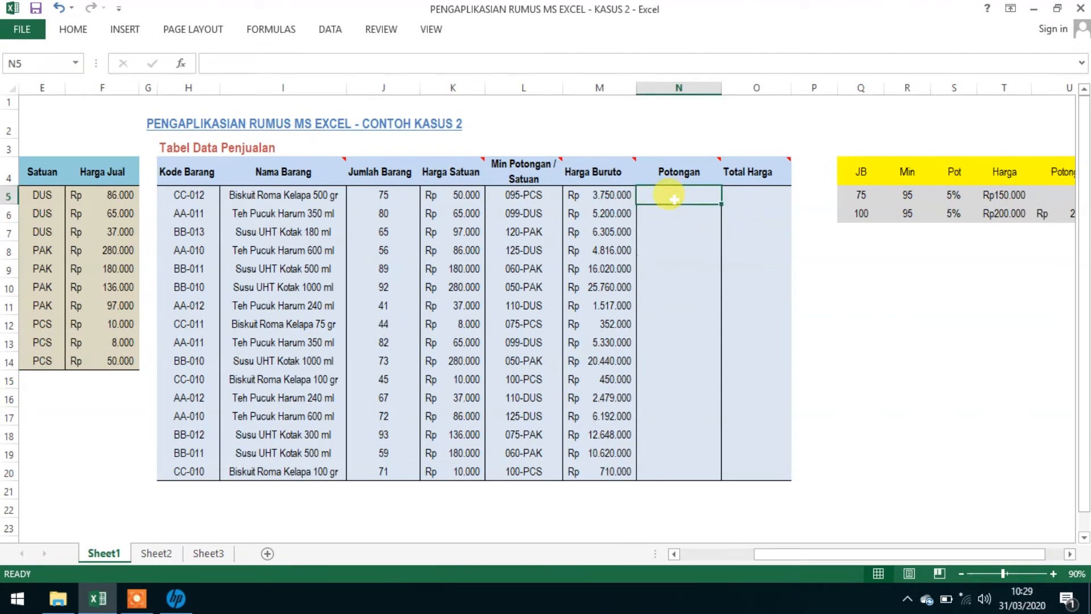
text(=)
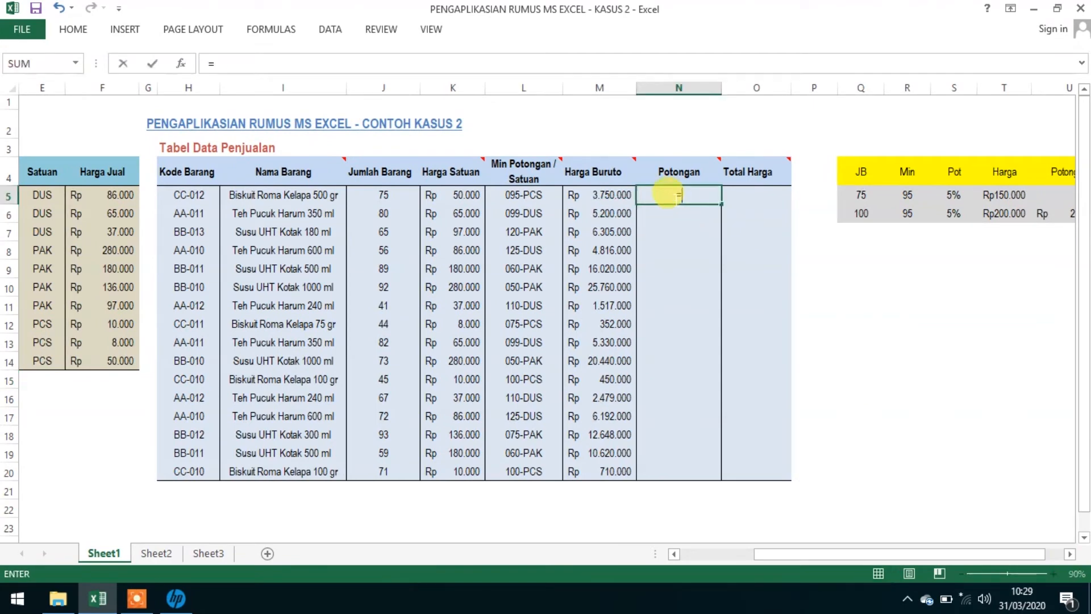
text(IF()
click(385, 198)
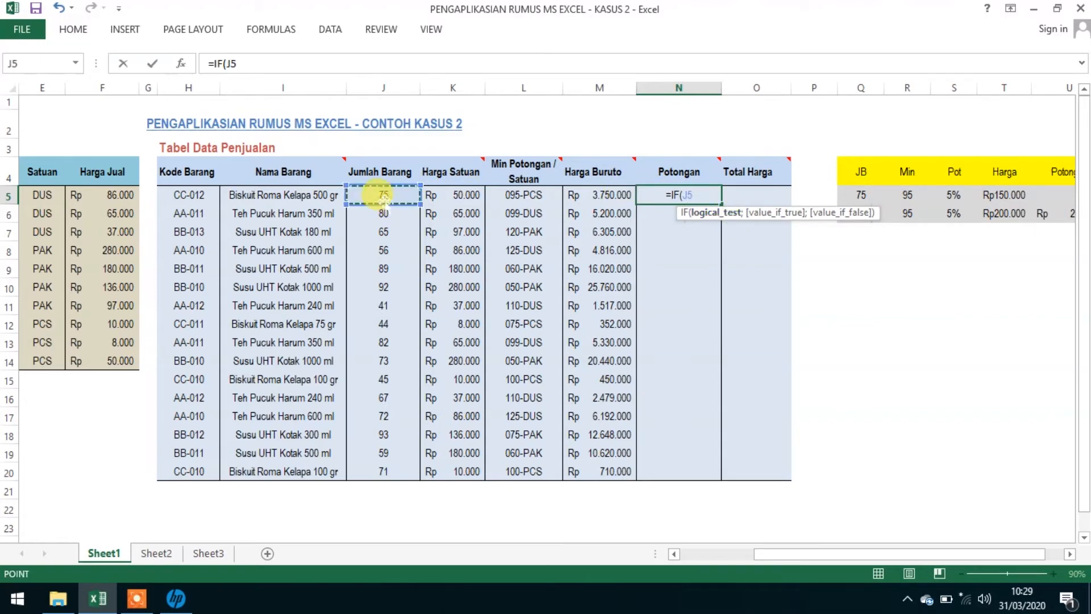
text(>)
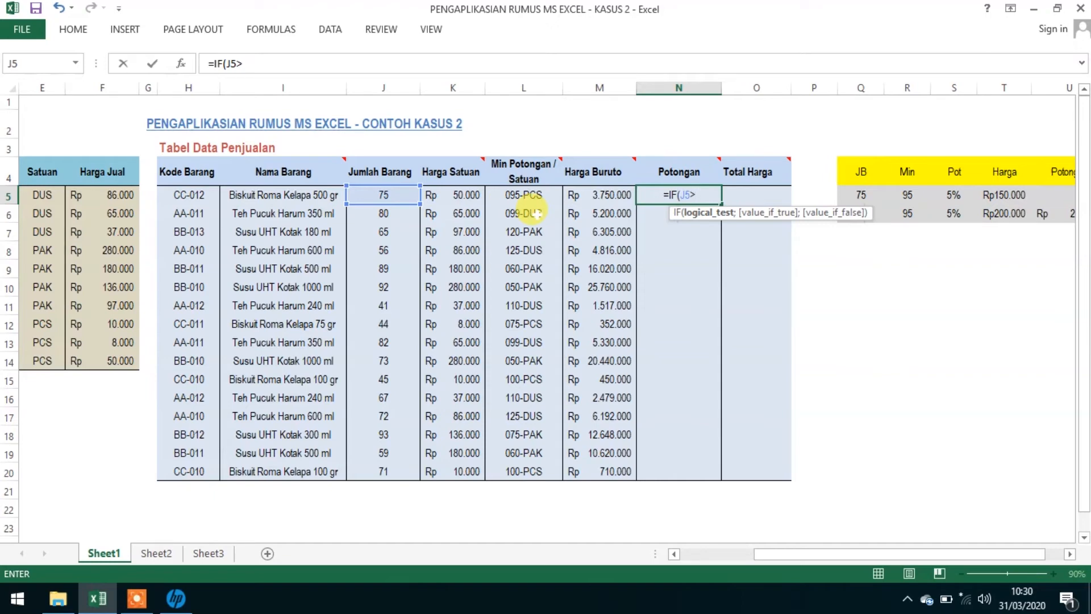
Extend the logical test in the N5 formula with VALUE(LEFT(L5;3); to compare the quantity with the minimum for a discount
text(va)
double_click(726, 229)
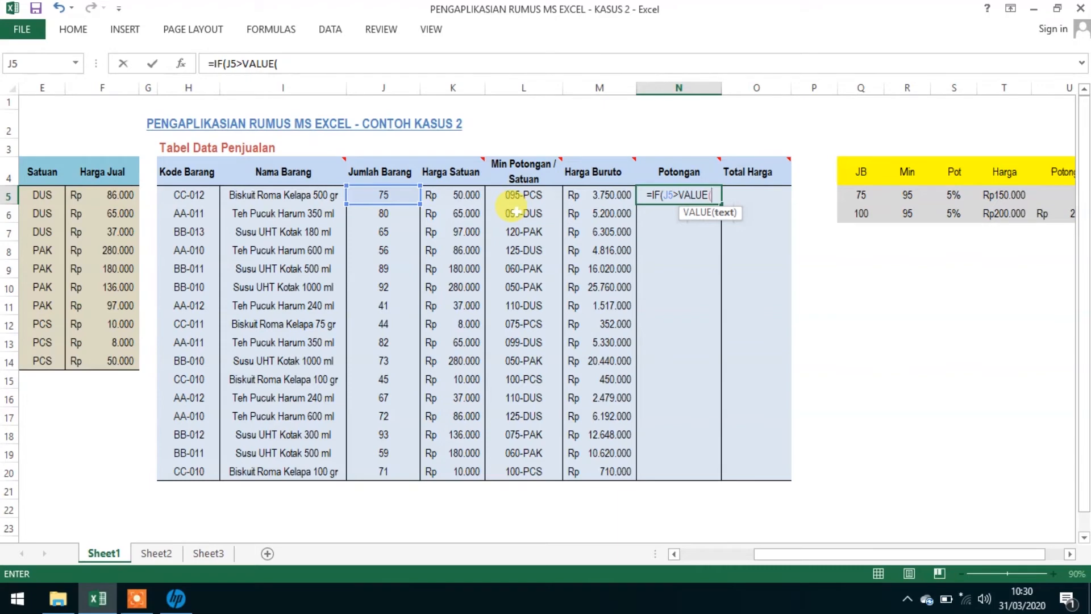
text(lef)
key(Tab)
click(507, 196)
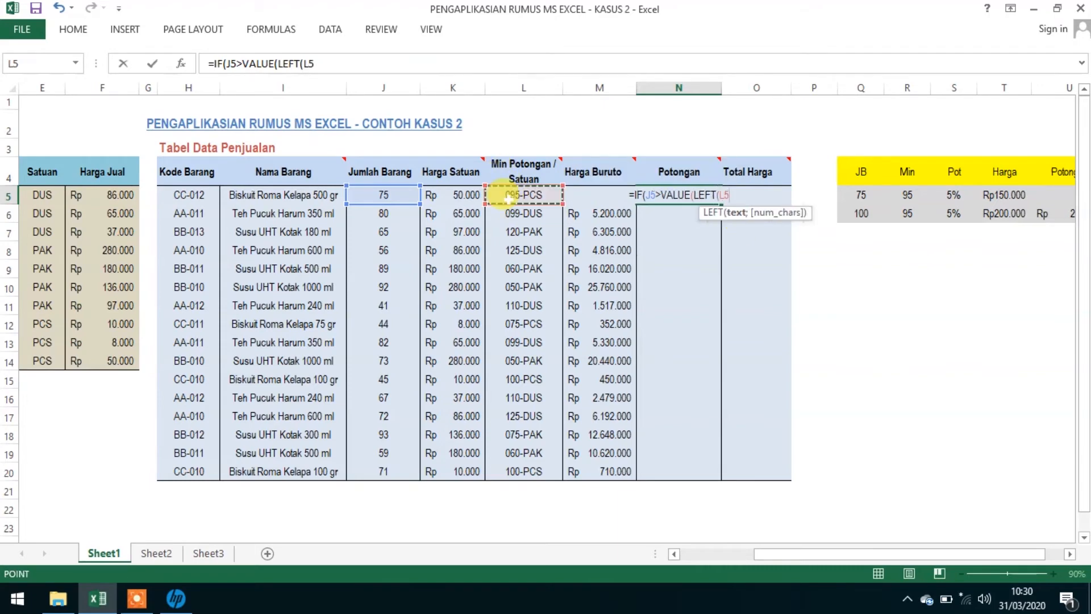
text(;)
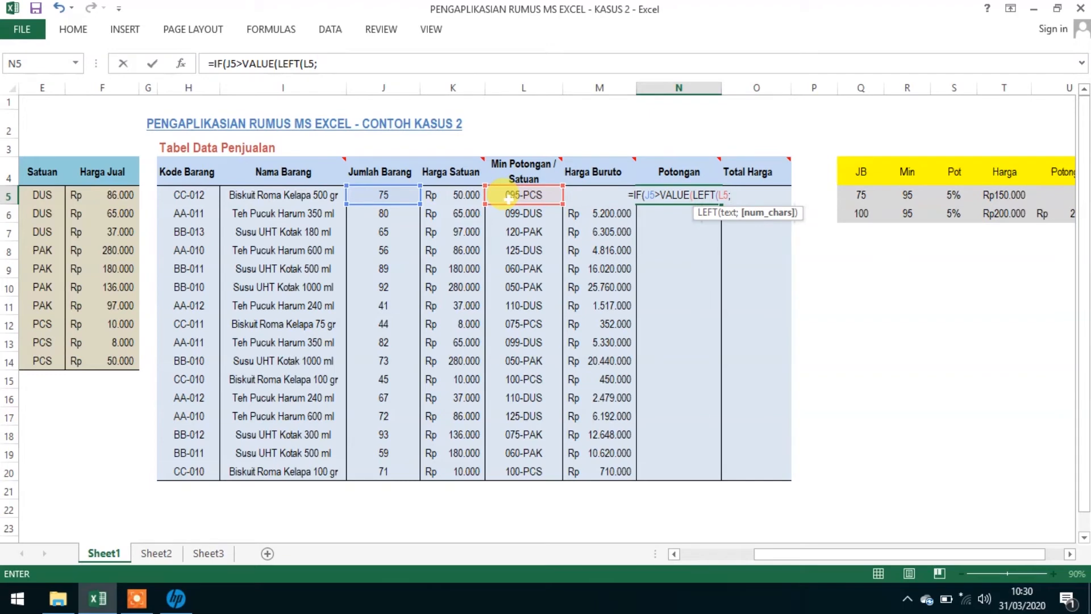
text(3)
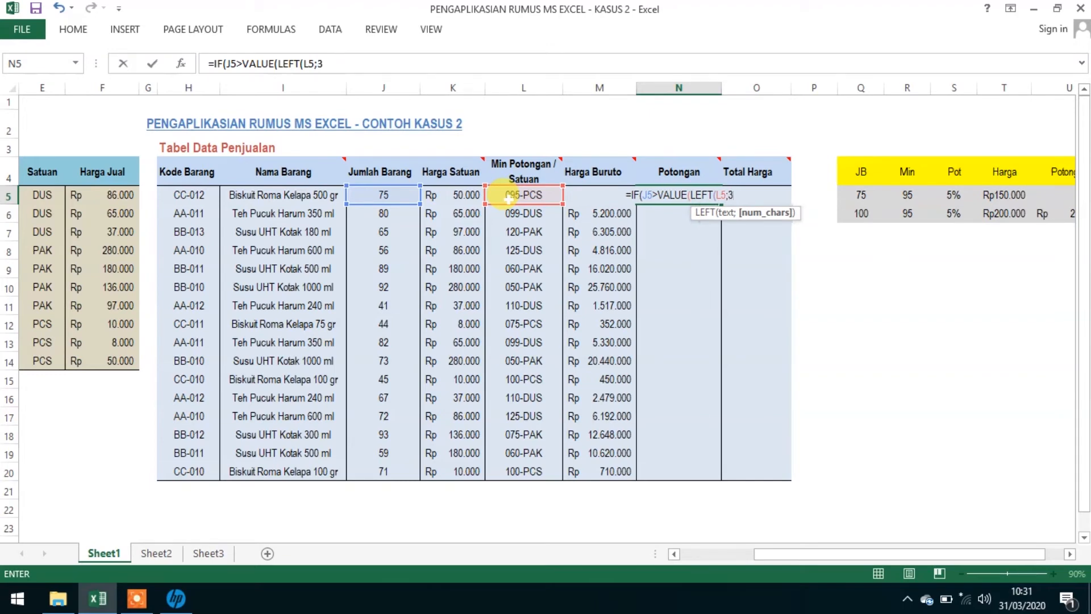
text())
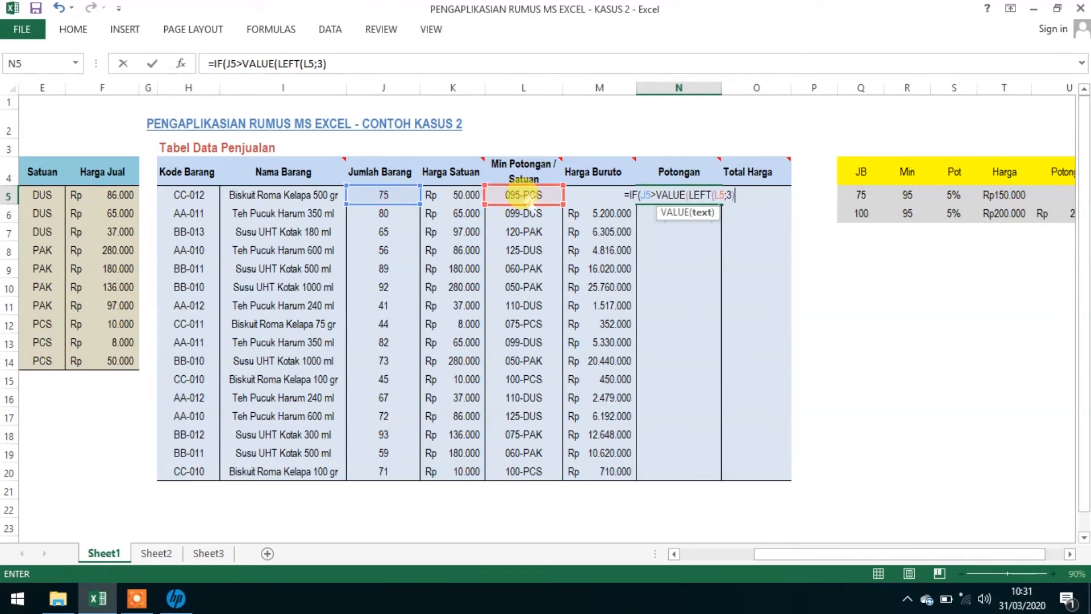
text(;)
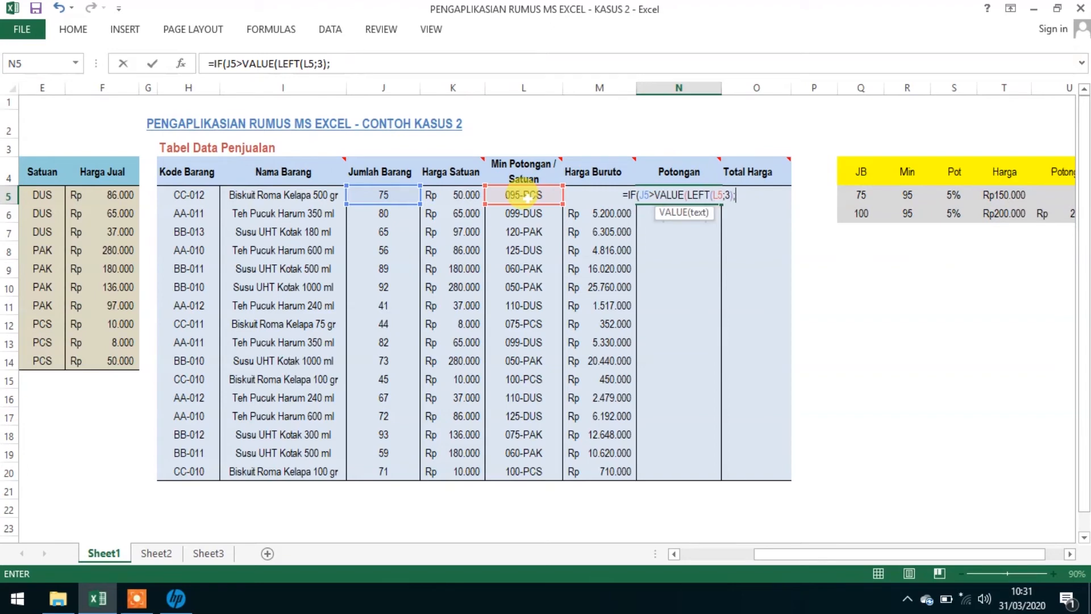
Begin the value-if-true part of the N5 formula with J5*K5*, multiplying quantity by unit price
click(379, 195)
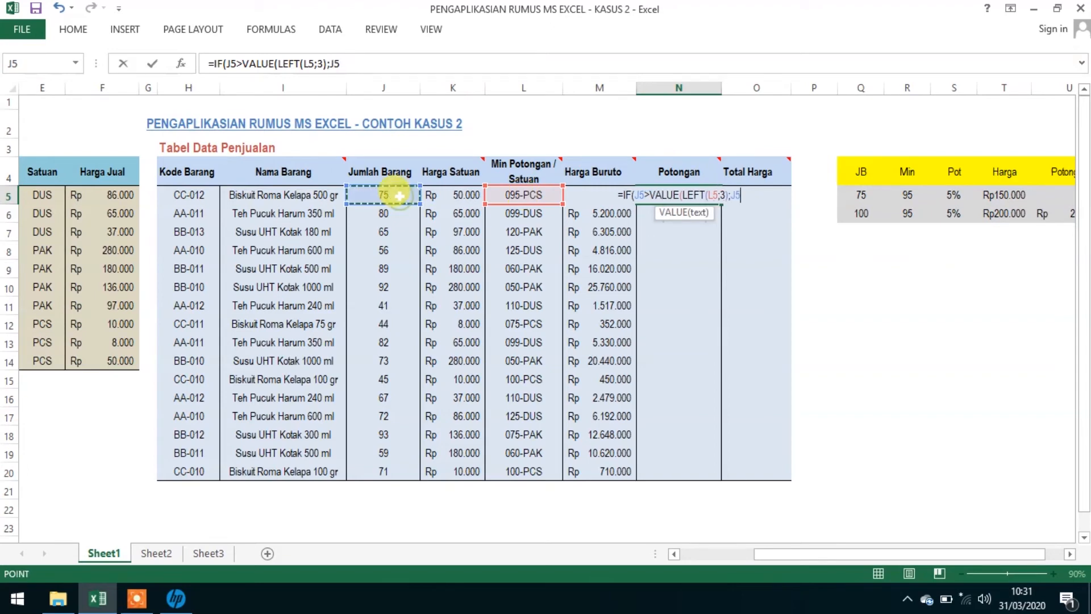
text(*)
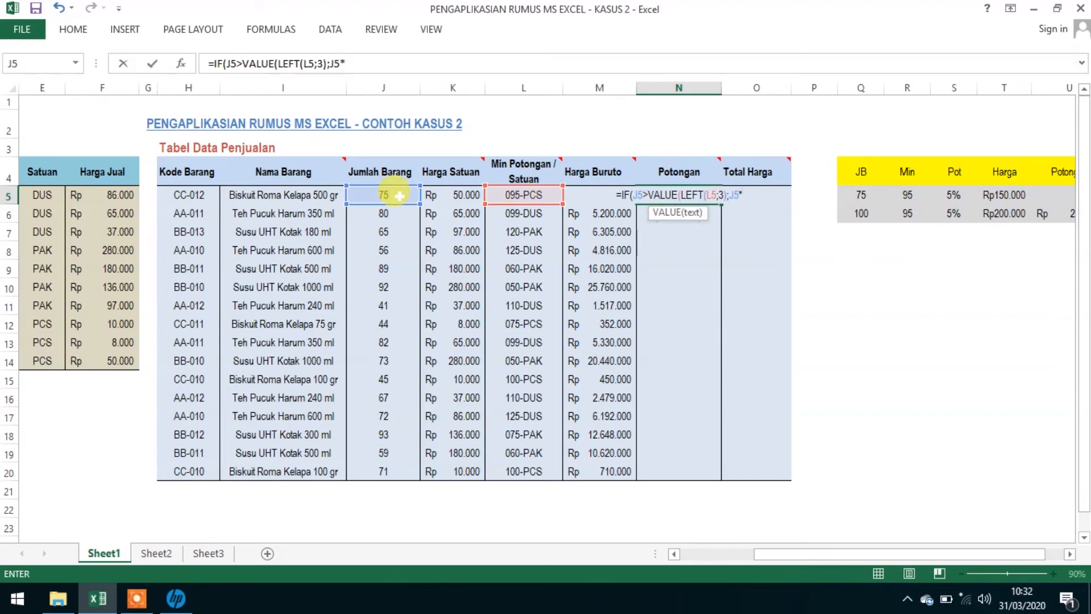
click(459, 195)
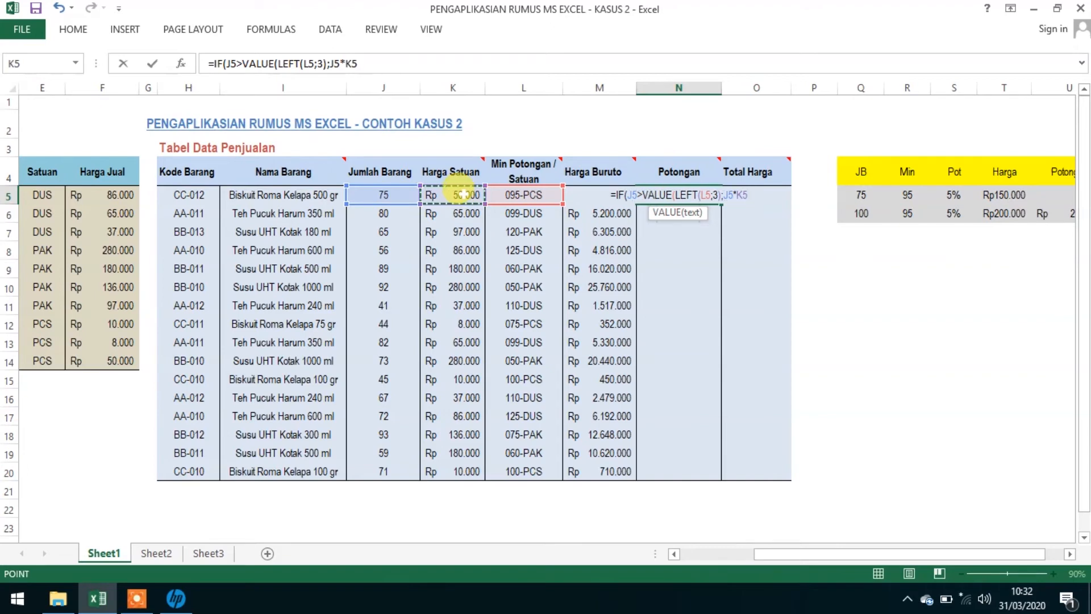
text(*)
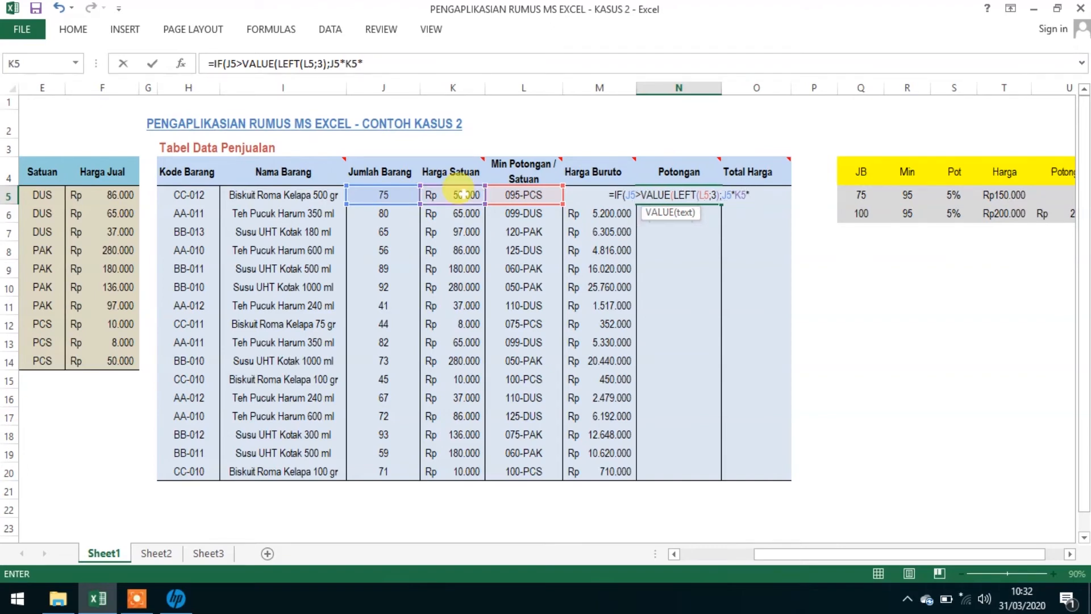
Append the discount percentage VALUE(RIGHT(VLOOKUP(H5;tb;2);5))/100 to the N5 formula, taking it from the Kode Potongan column
scroll(861, 419, left, 3)
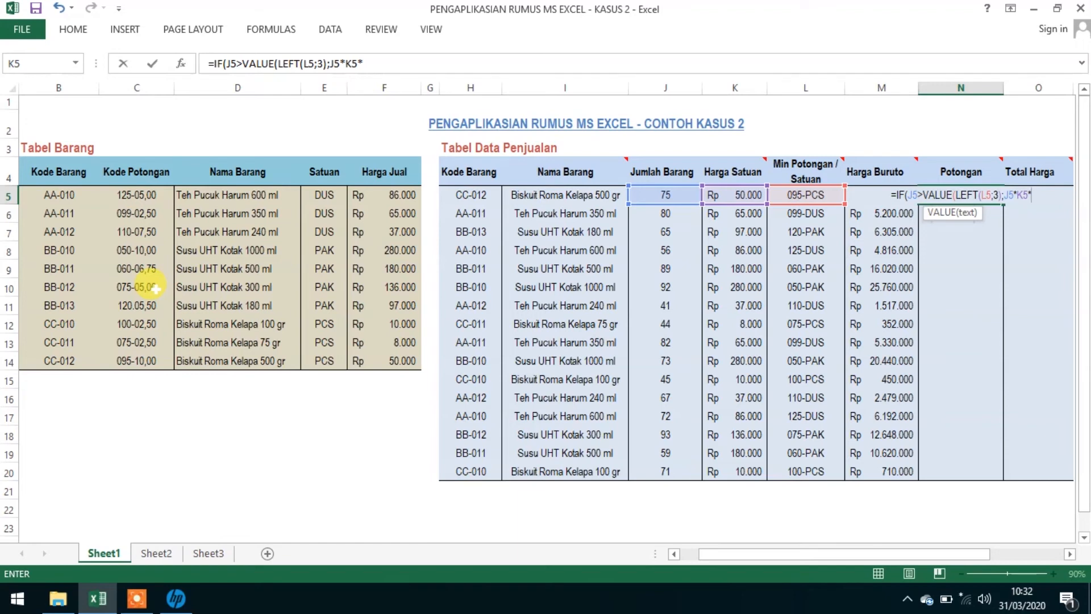
text(v)
double_click(1056, 225)
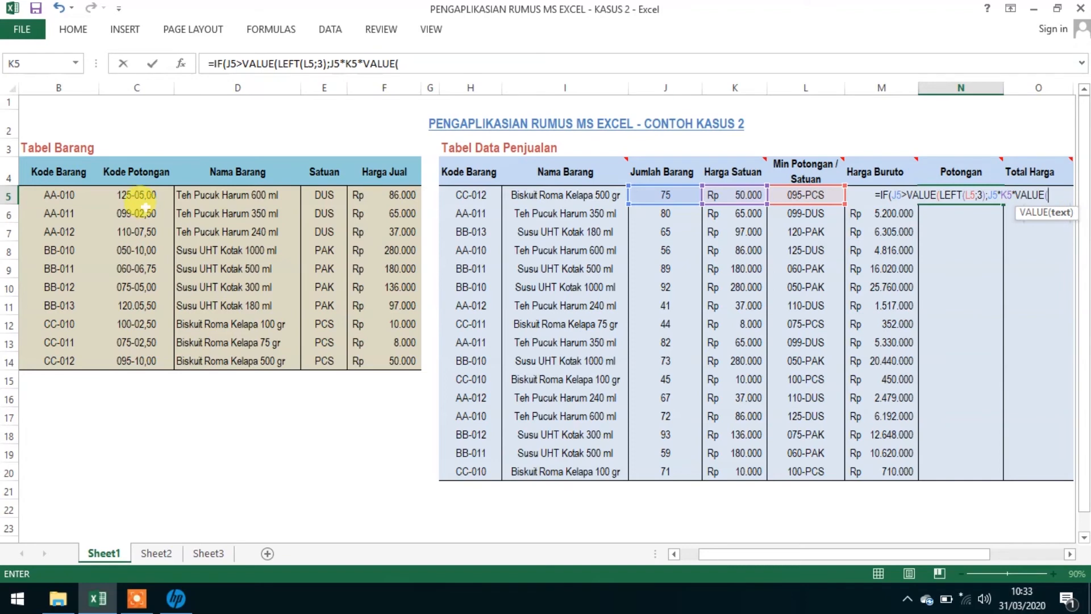
text(RIGHT()
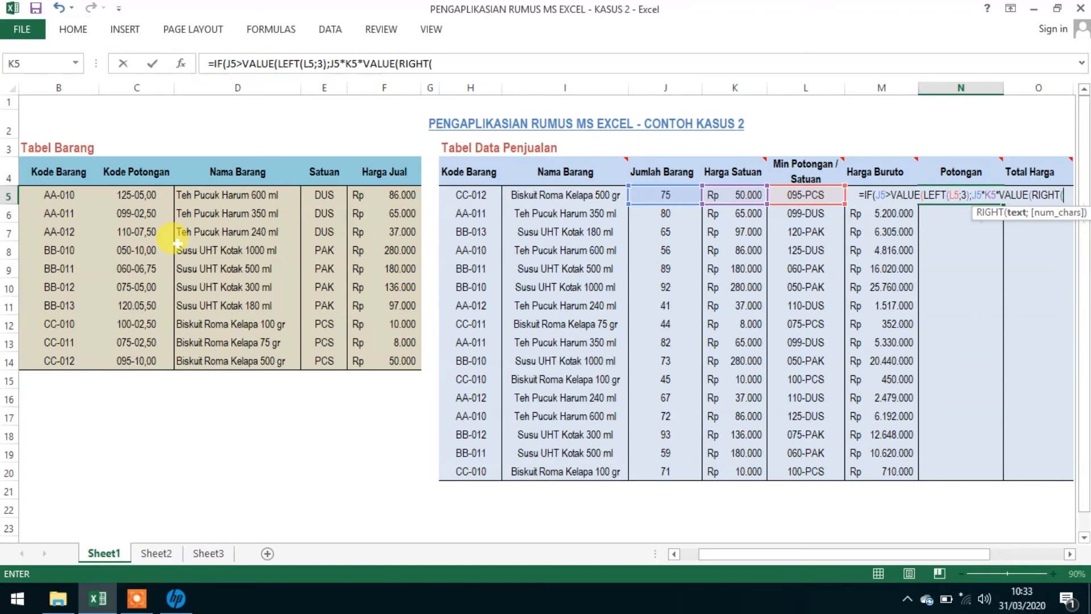
text(VLOOKUP()
click(460, 195)
text(;)
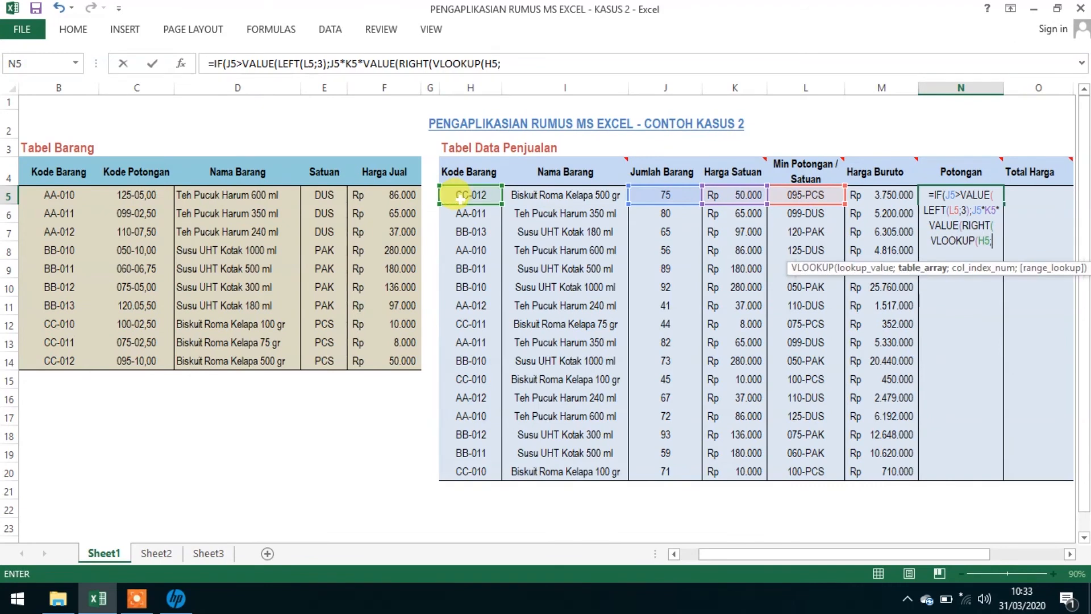
text(tb;)
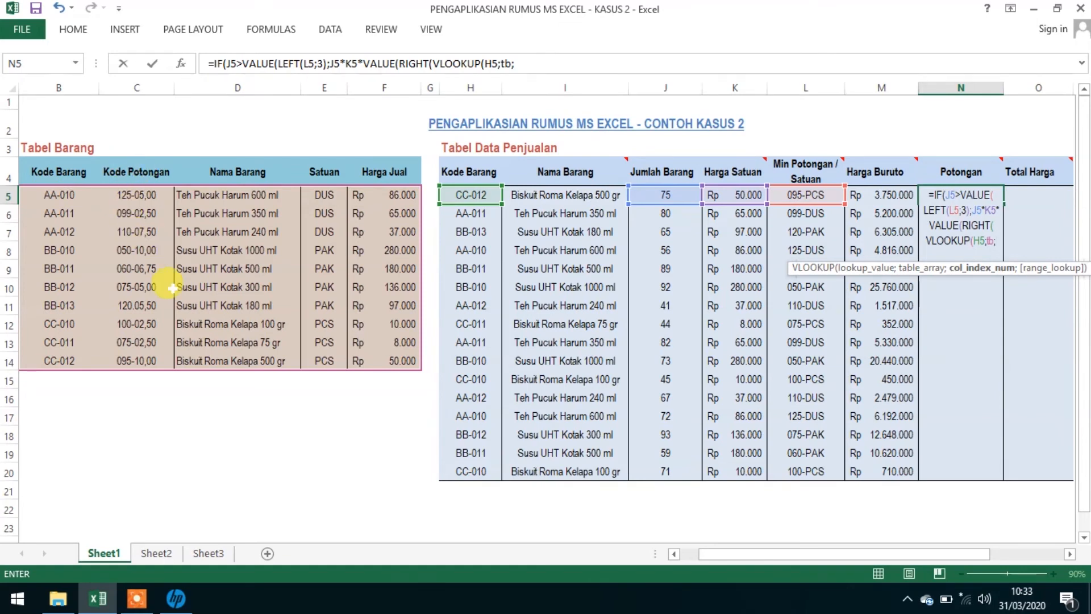
text(2))
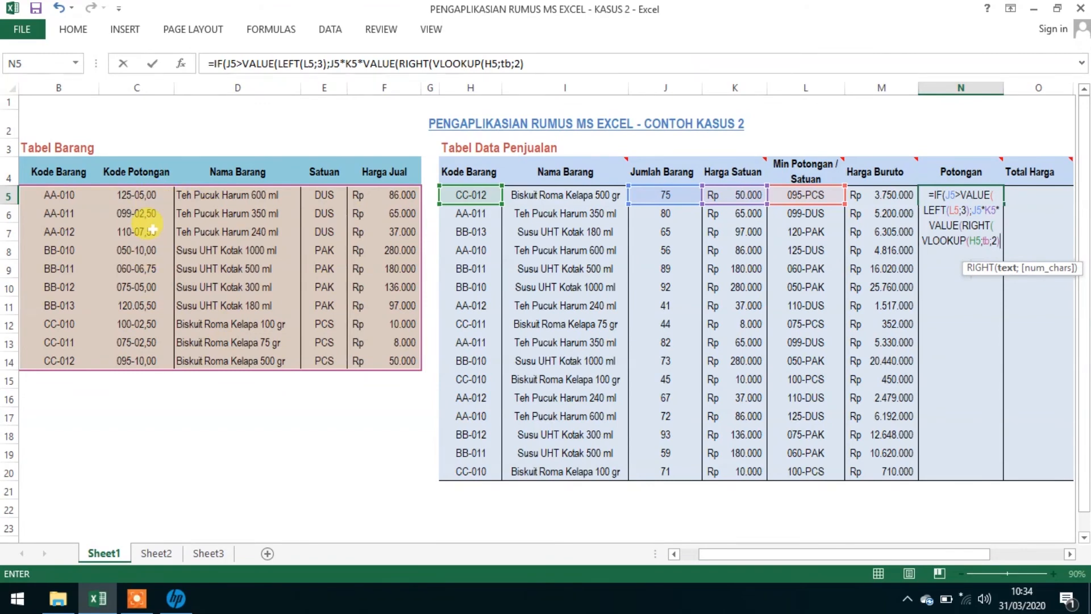
text(;5)
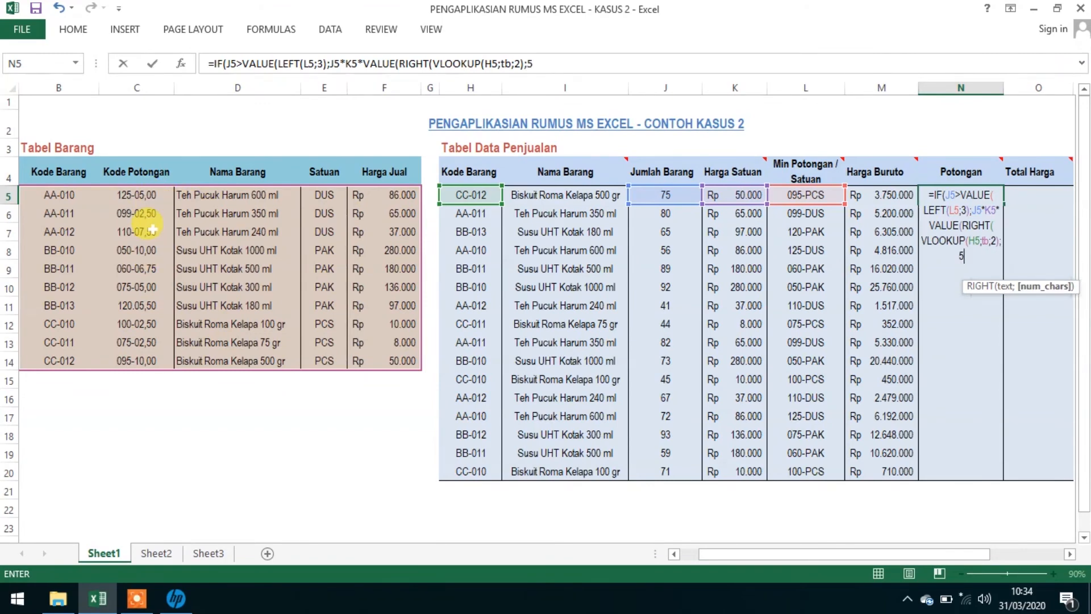
text()))
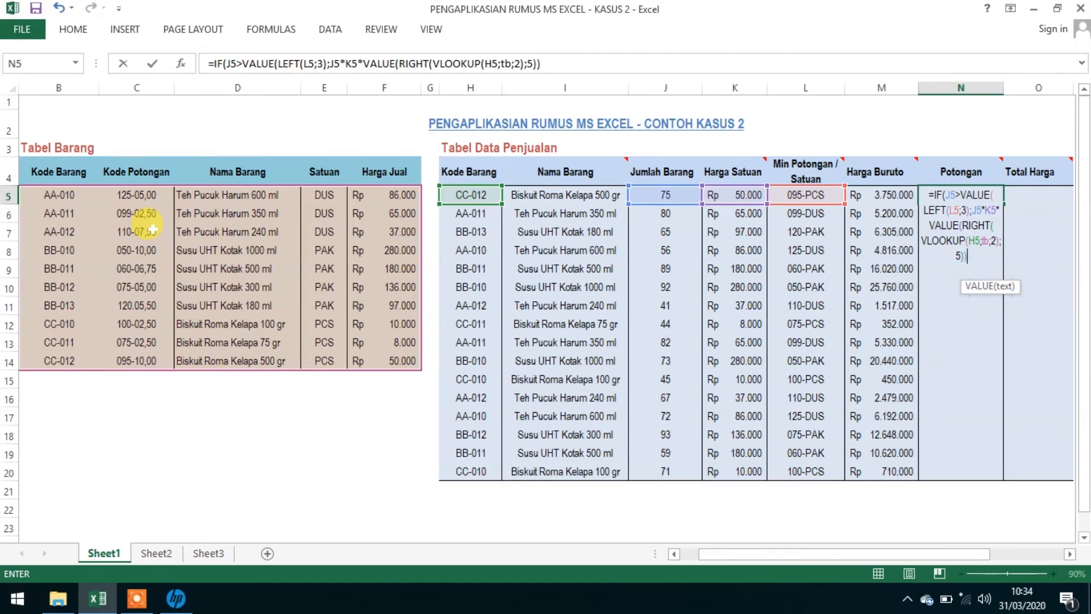
text(/100)
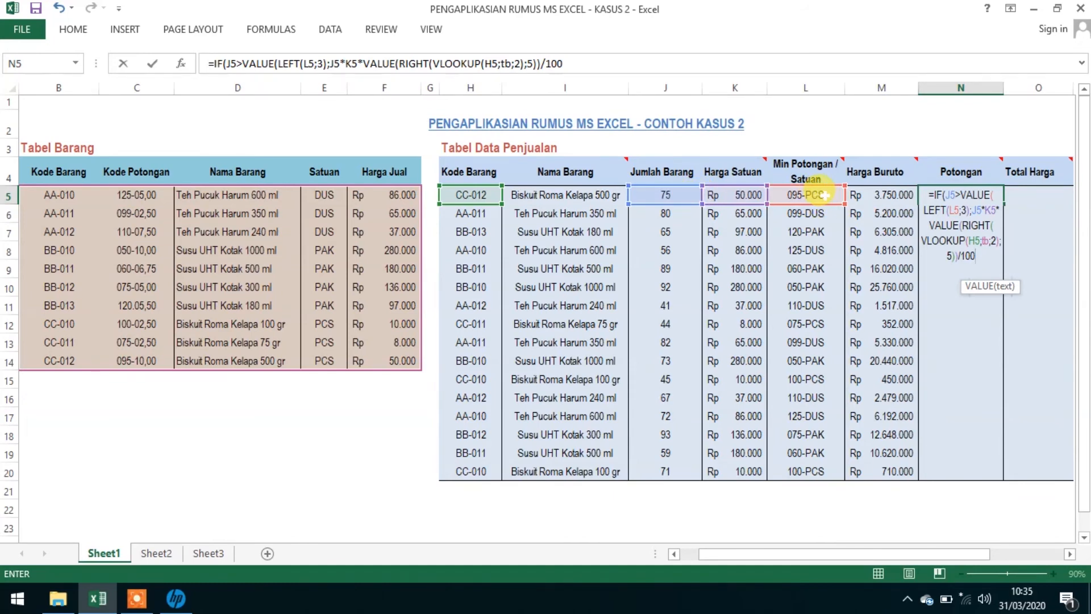
Complete the N5 formula with ;0), close its test as VALUE(LEFT(L5;3)), and fill it down the Potongan column to row 20
text(;)
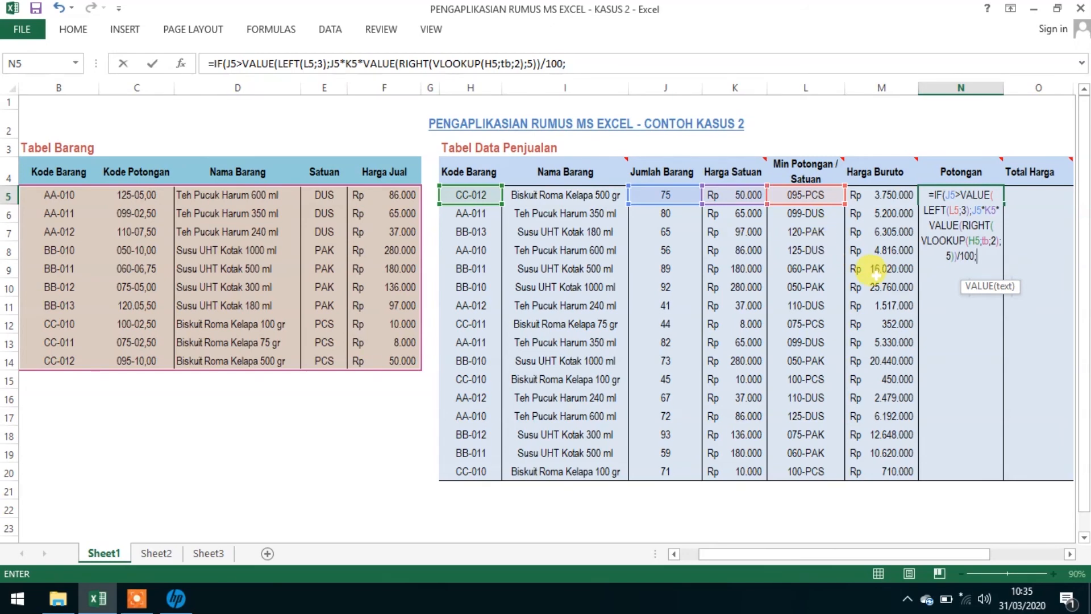
text(0))
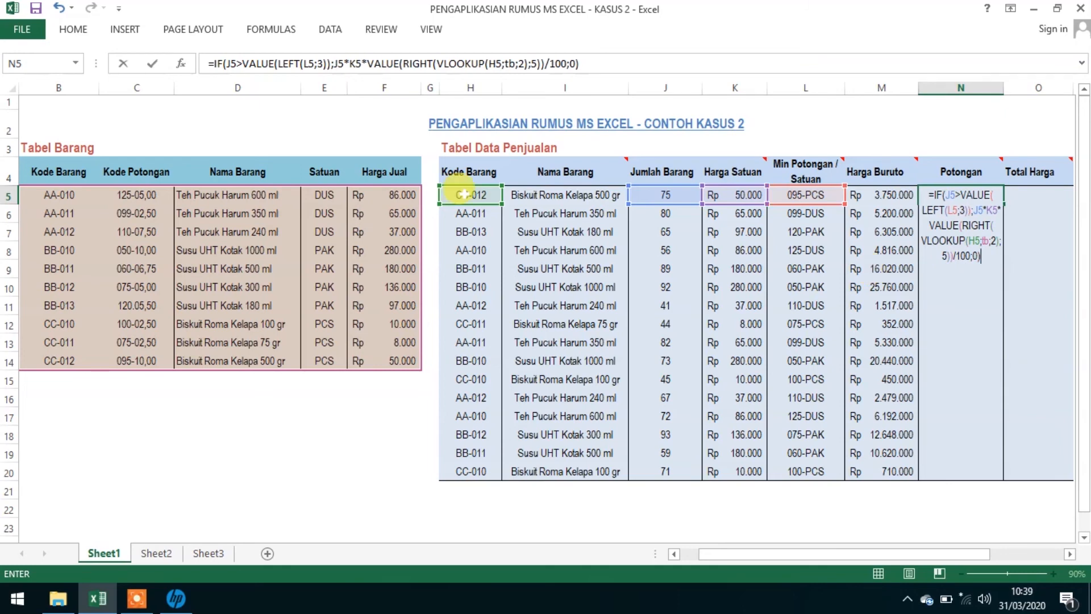
key(Return)
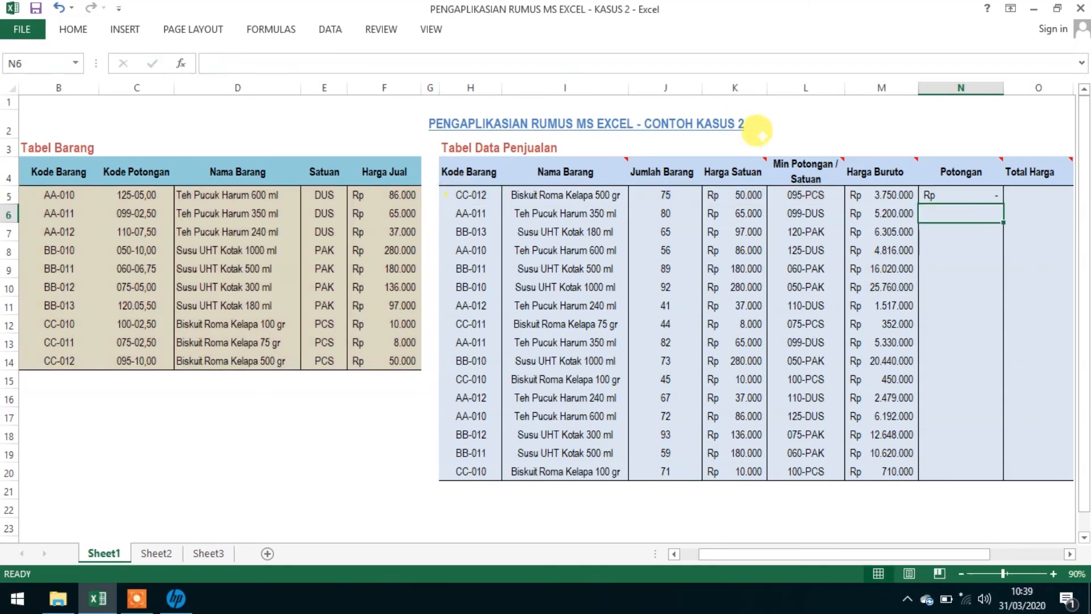
click(974, 195)
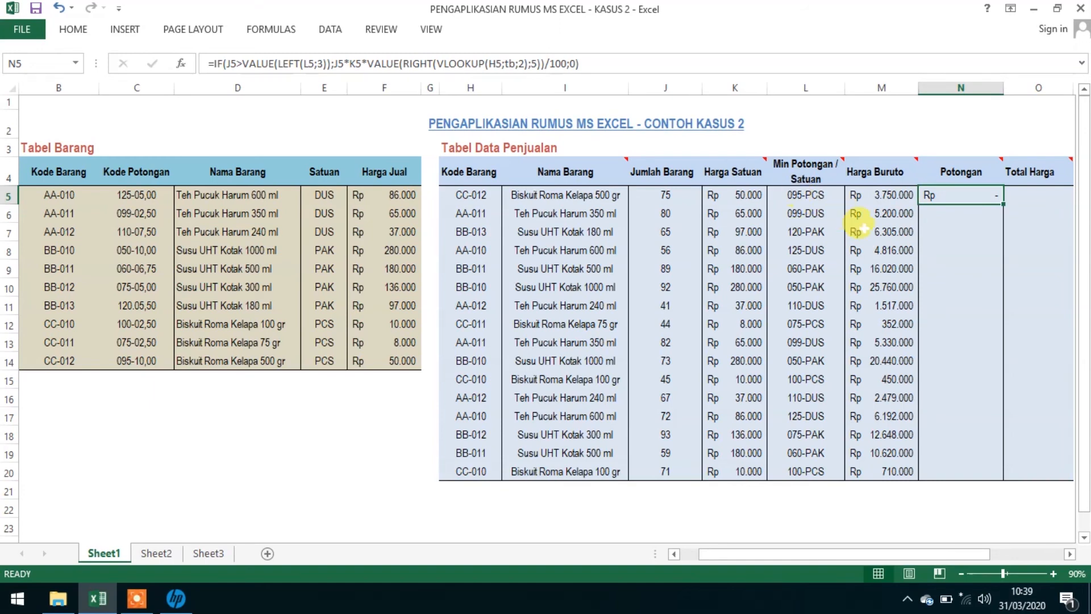
double_click(1003, 204)
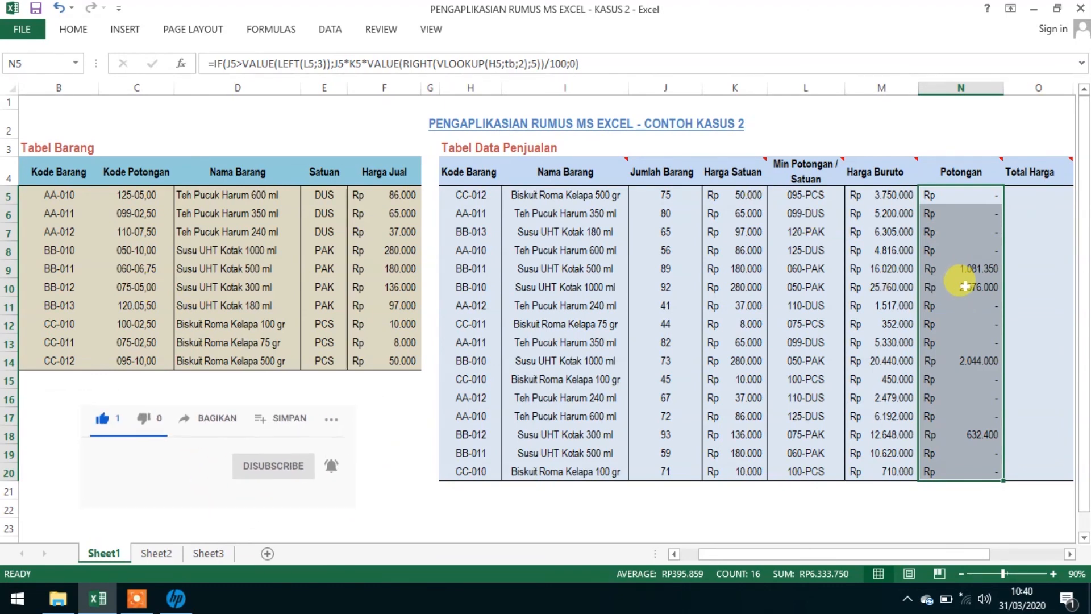
Calculate the total price in O5 with =M5-N5 and fill the formula down the Total Harga column to row 20
click(1019, 196)
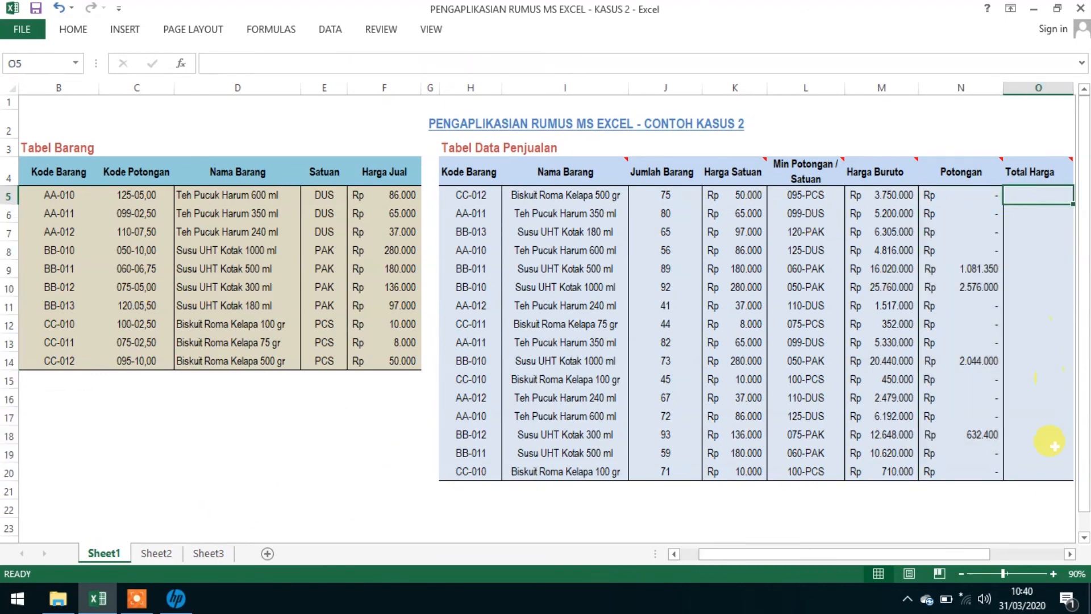
click(1070, 554)
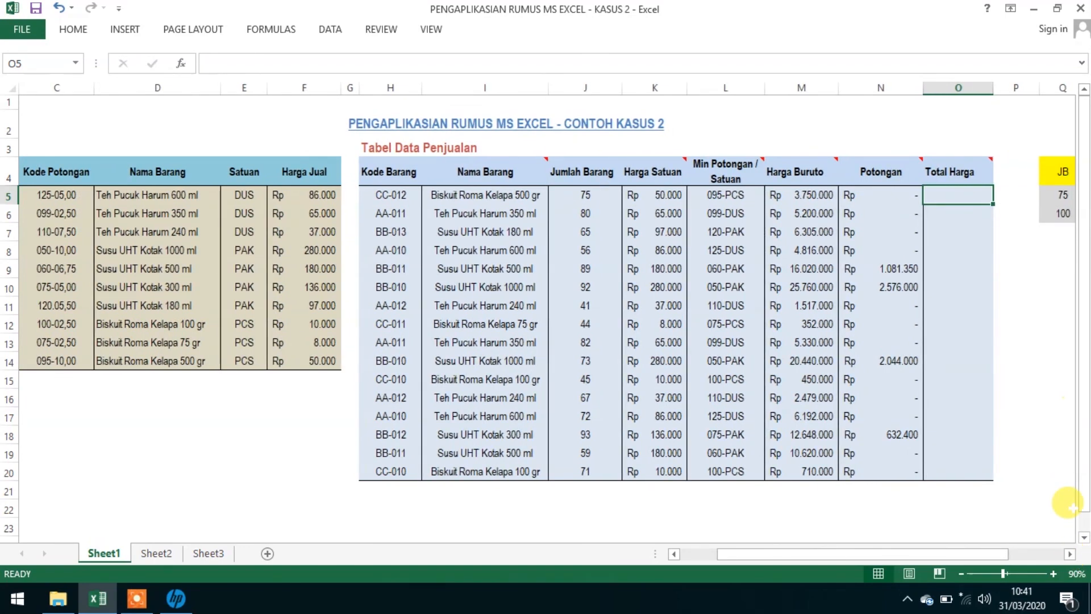
click(1069, 554)
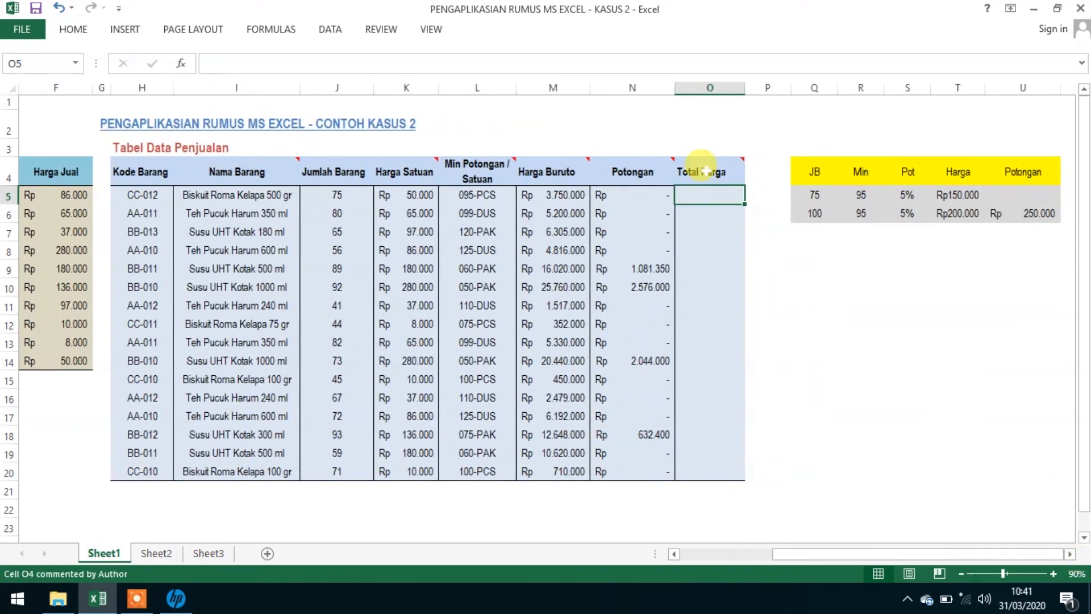
mouse_move(703, 170)
text(=)
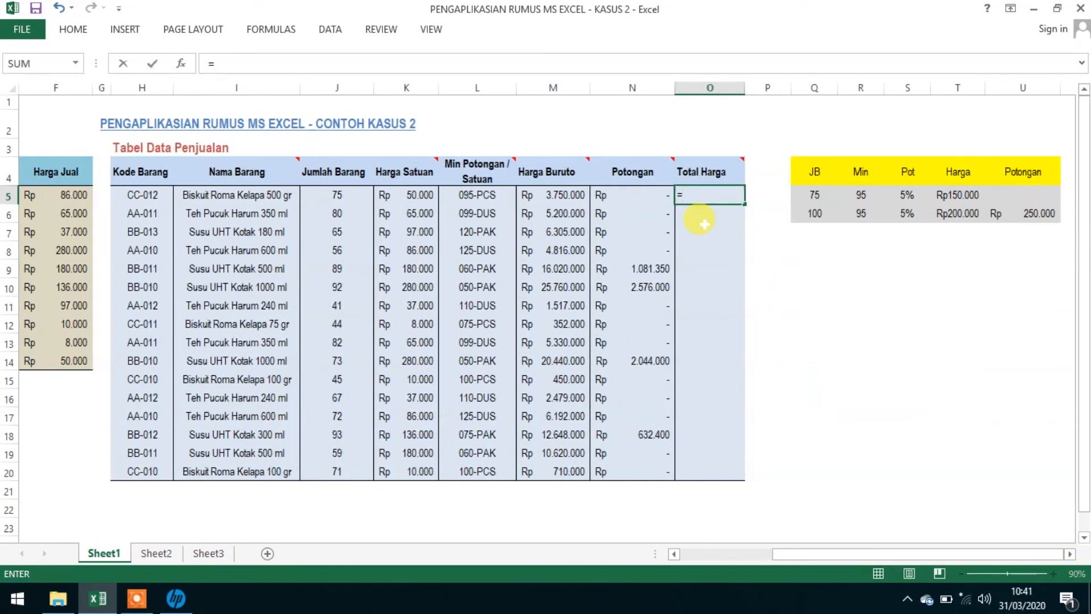
click(563, 195)
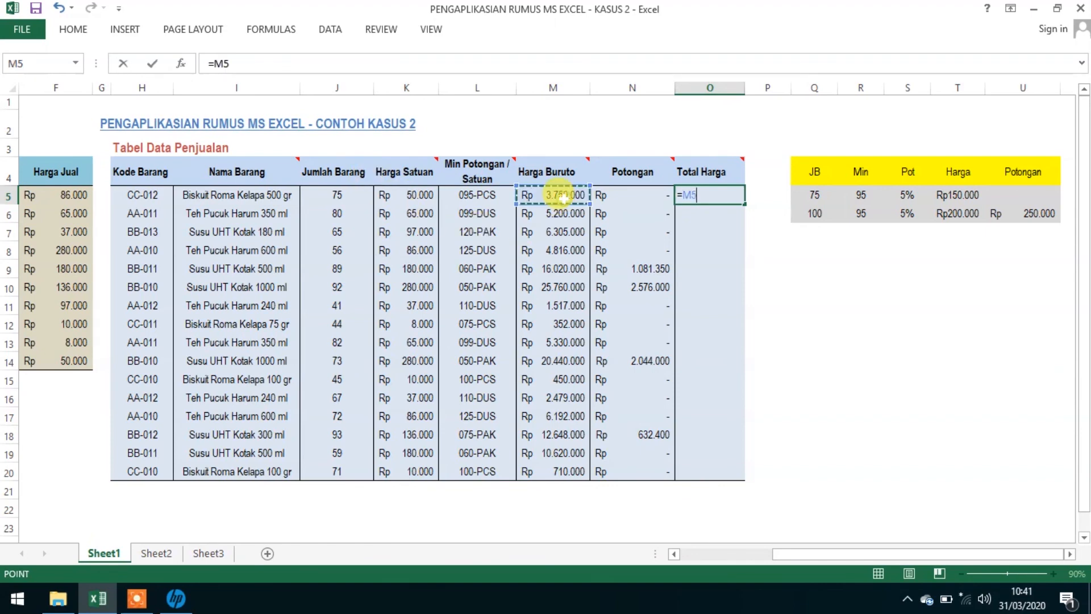
text(-)
click(632, 195)
key(Return)
click(733, 194)
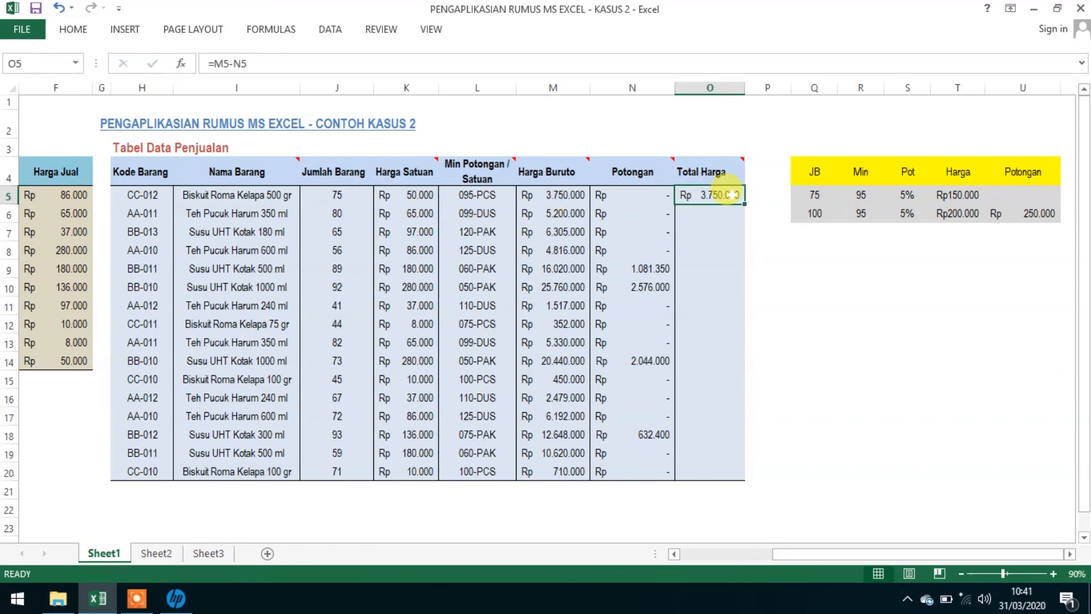
double_click(743, 203)
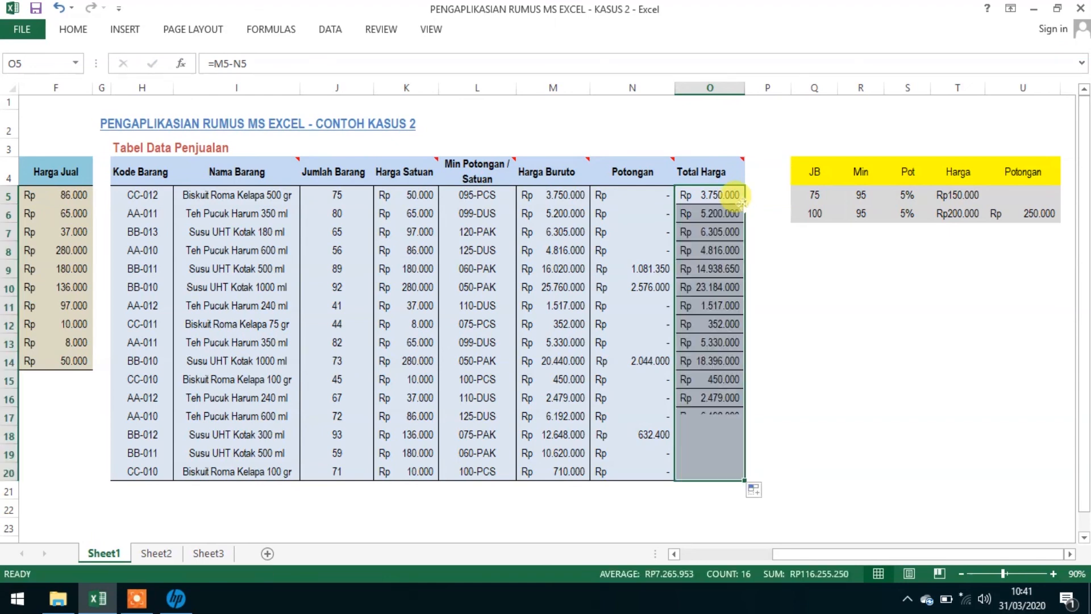
click(764, 321)
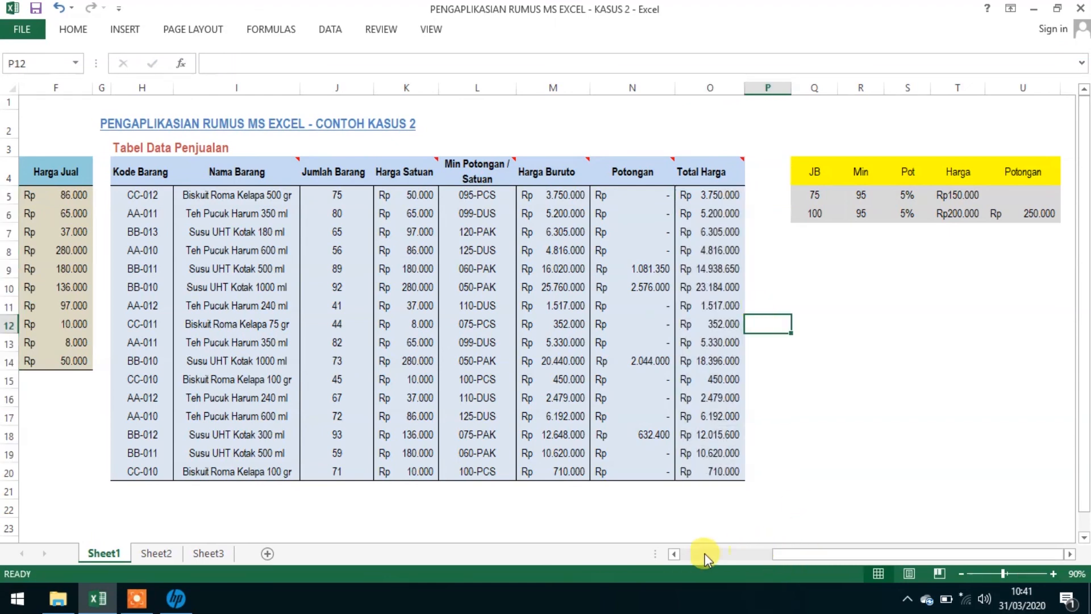
click(675, 554)
click(675, 554)
click(674, 554)
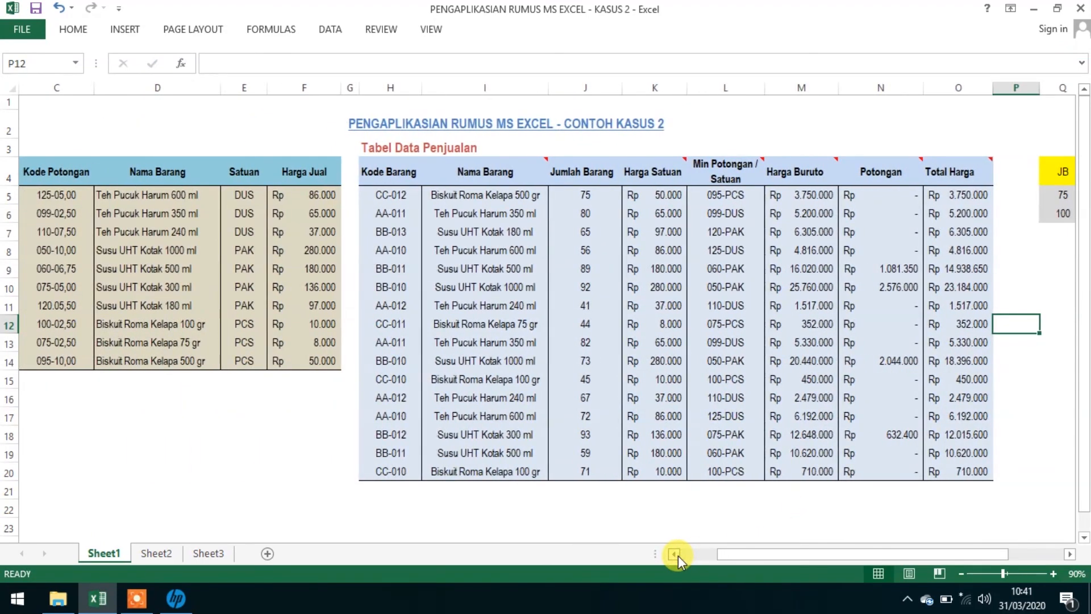